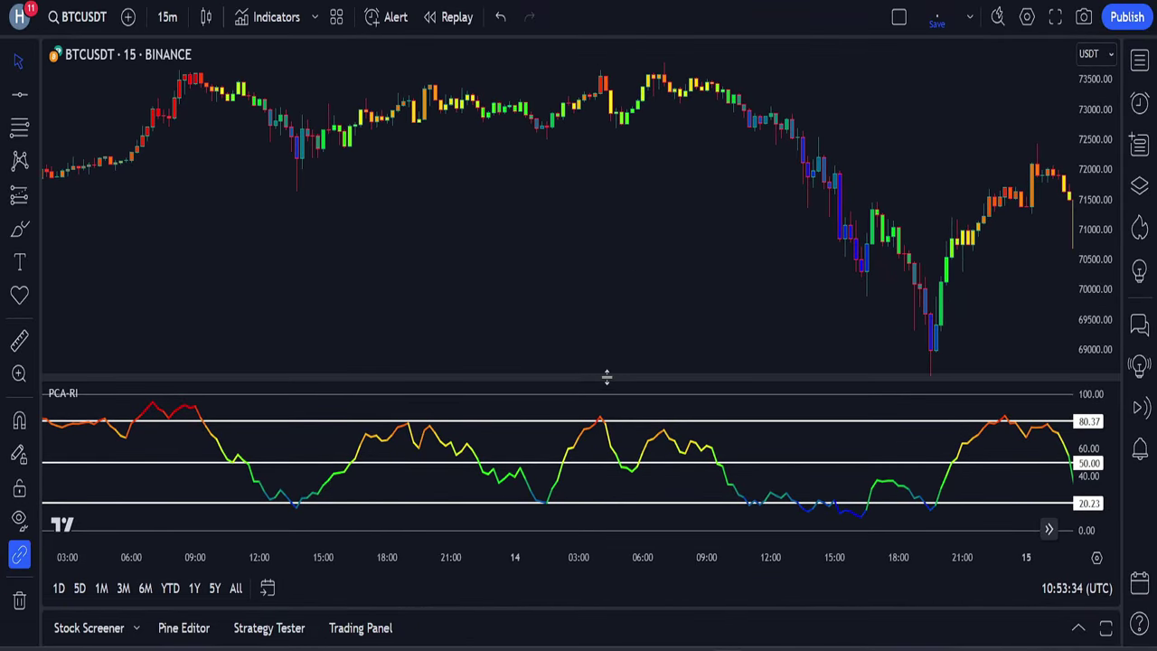
Step: Remove the PCA-RI indicator from the BTCUSDT 15-minute chart
scroll(606, 378, right, 15)
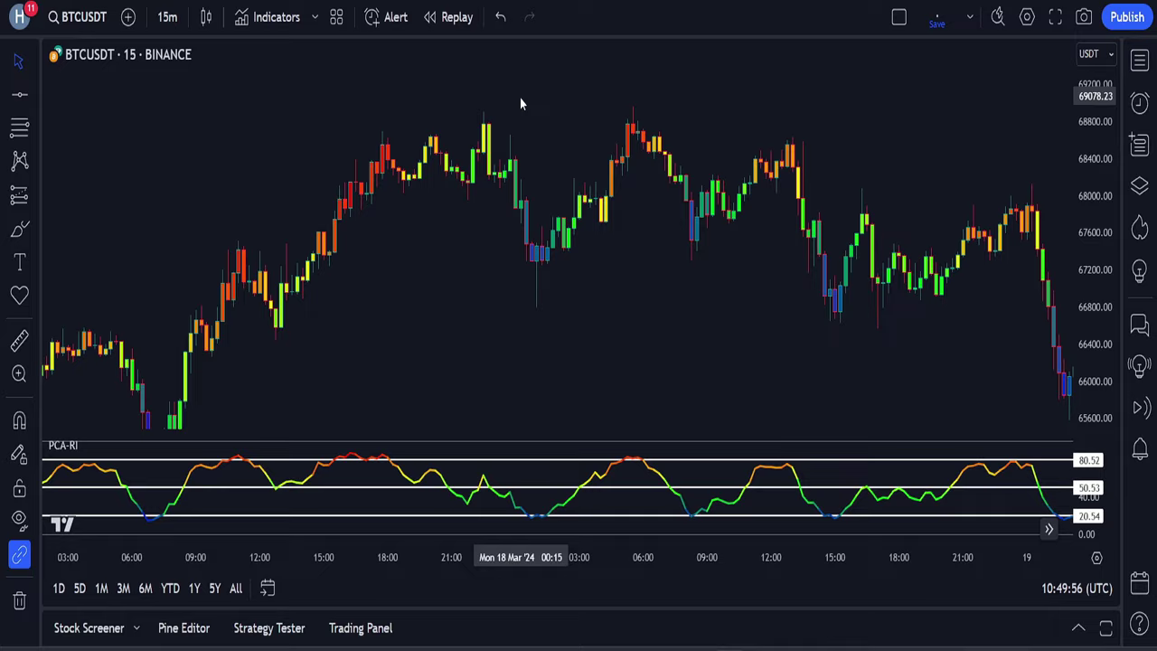
drag(520, 98, 660, 40)
drag(513, 221, 979, 250)
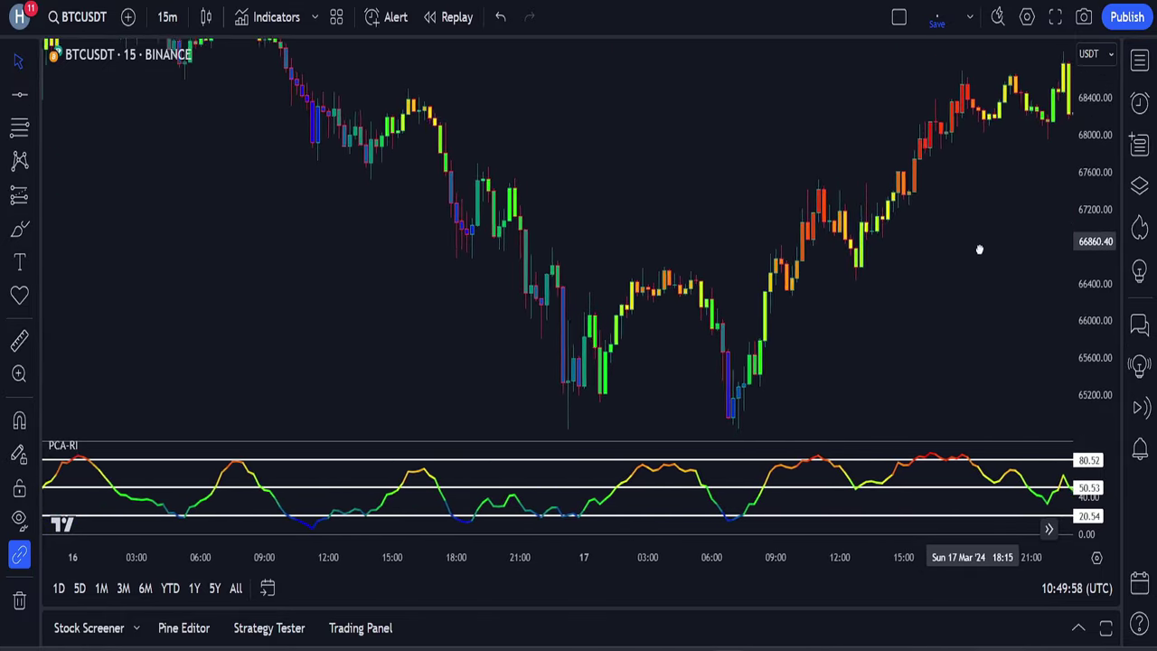
drag(567, 158, 565, 186)
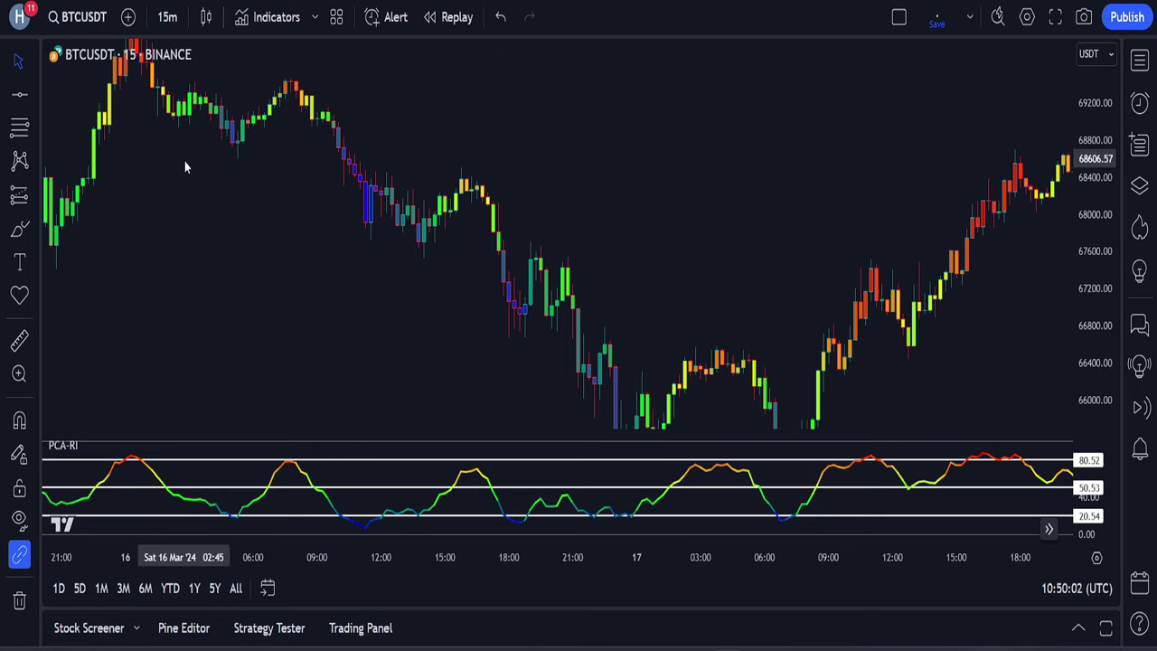
drag(1085, 221, 1085, 247)
drag(696, 186, 452, 85)
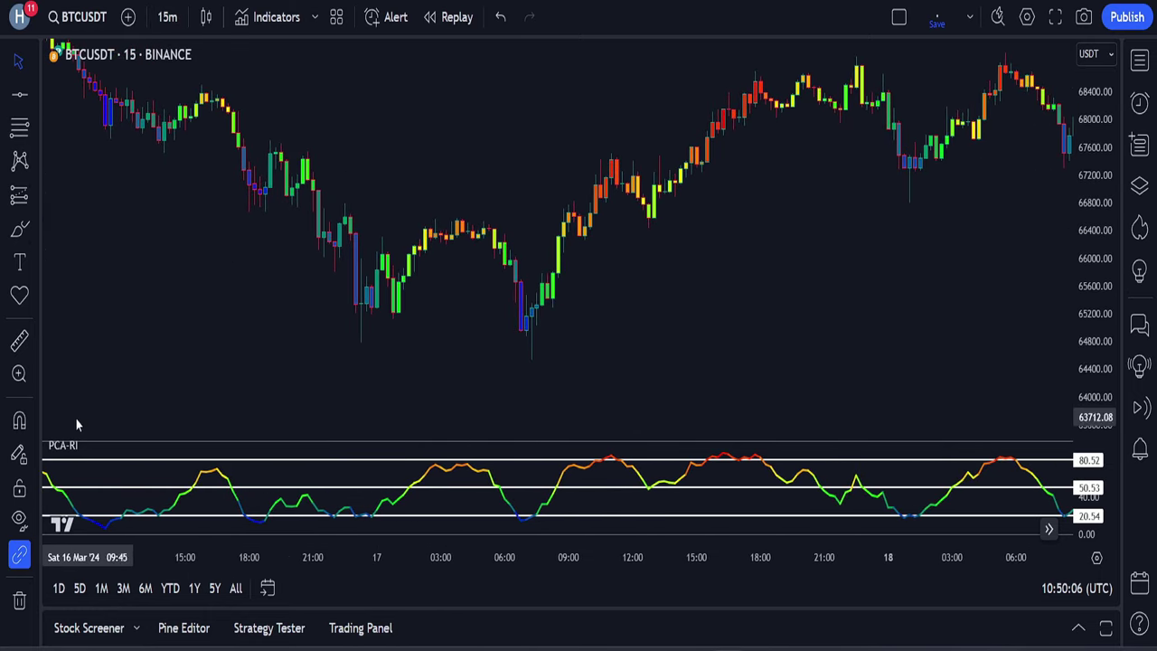
mouse_move(99, 454)
click(154, 445)
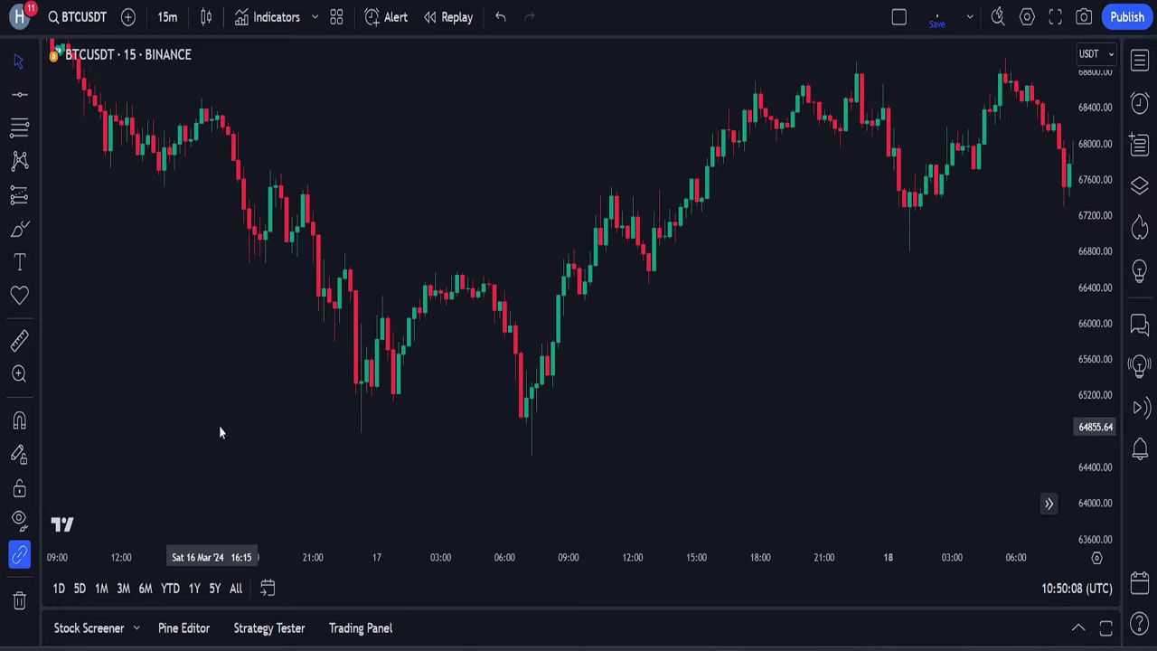
Step: Search the indicator library for "pca" and add the community PCA-Risk Indicator to the BTCUSDT chart
drag(457, 168, 740, 230)
drag(219, 259, 273, 245)
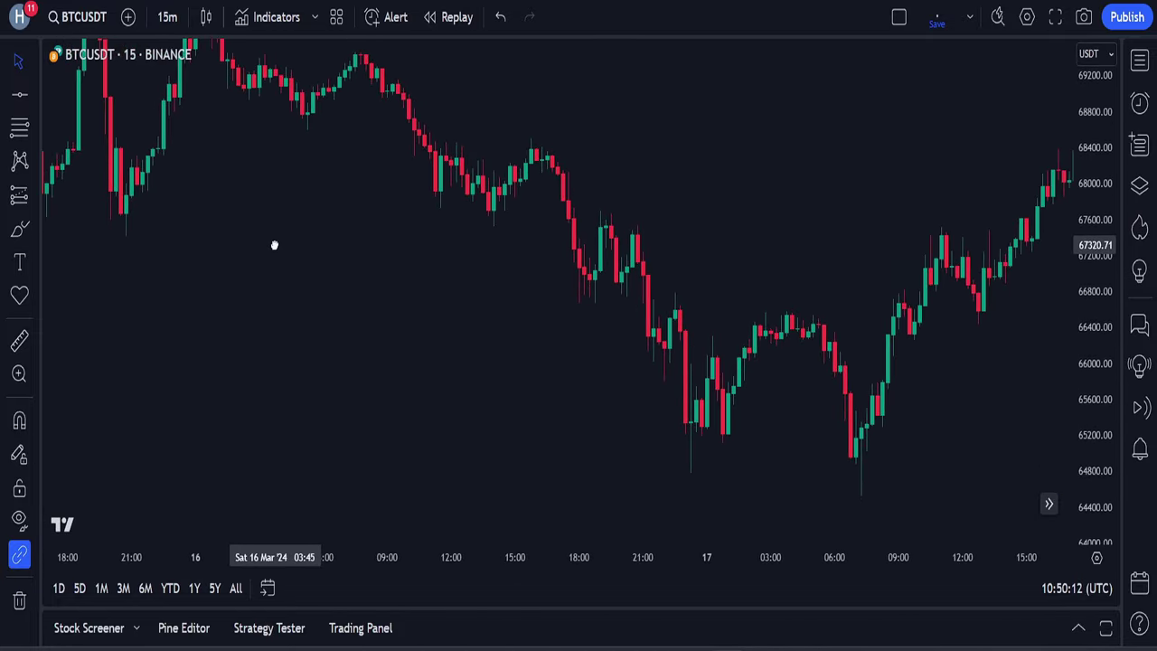
click(265, 20)
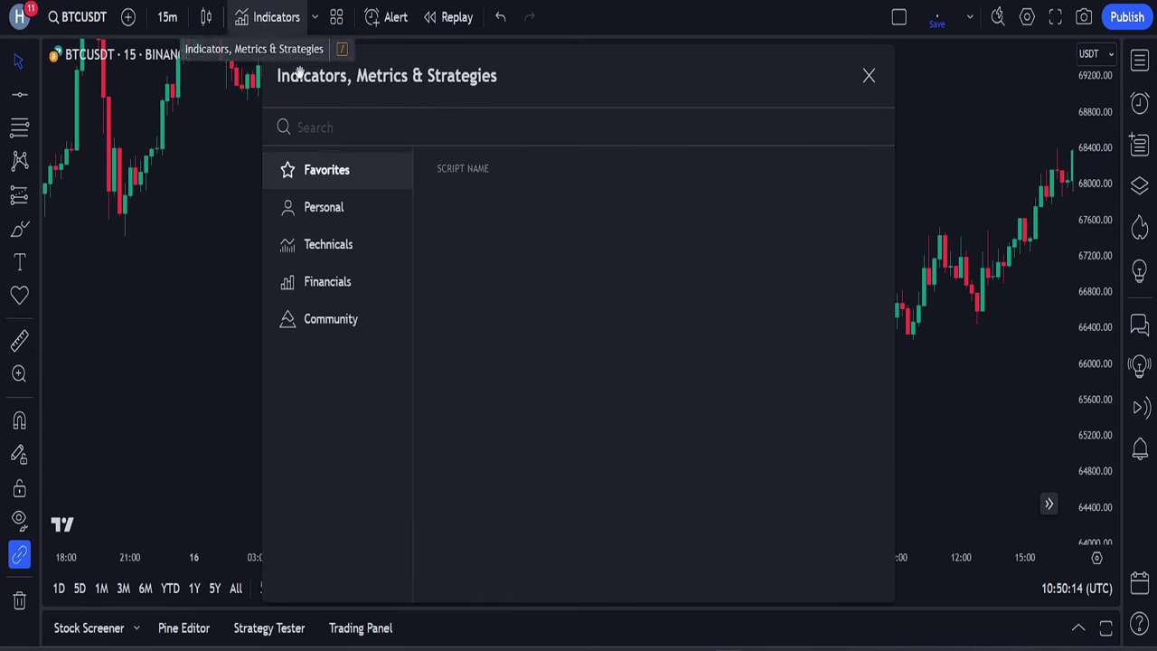
text(pca)
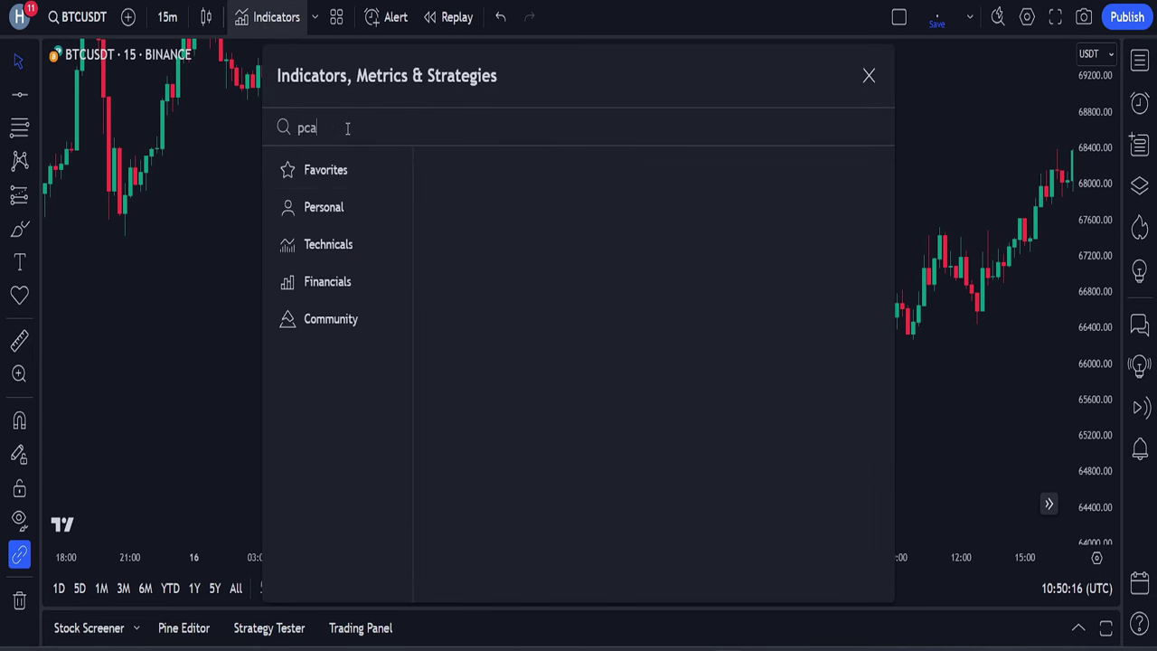
click(480, 198)
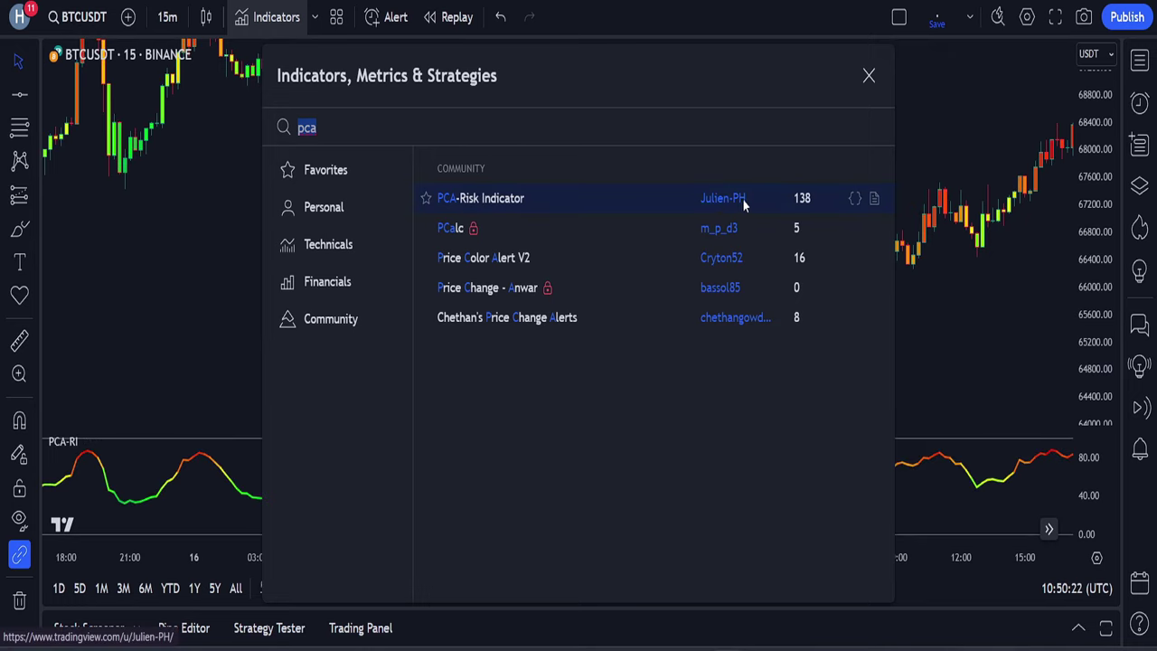
click(867, 77)
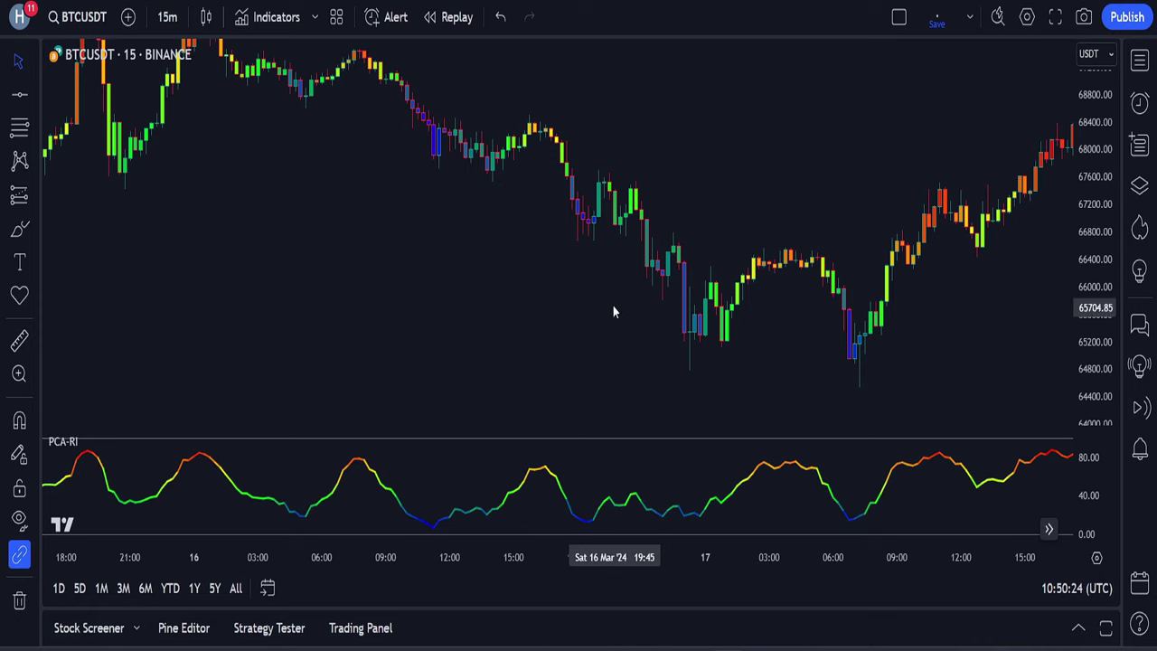
Step: Enlarge the PCA-RI pane beneath the price chart to a little over a third of the chart height
drag(586, 308, 143, 310)
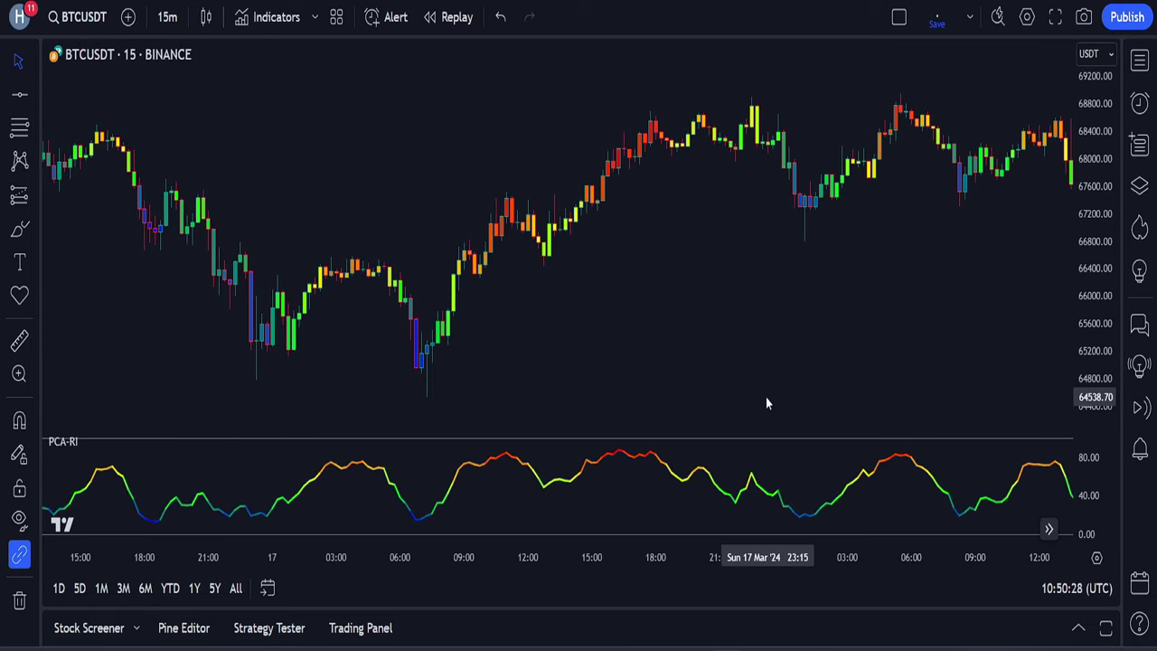
drag(837, 414, 811, 266)
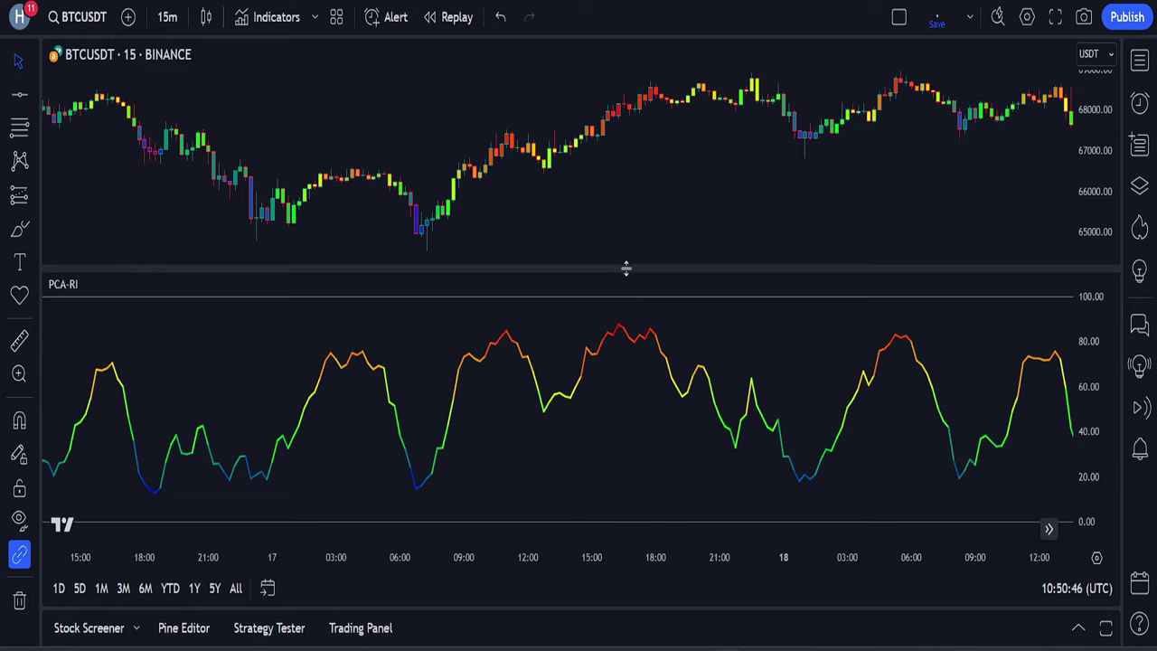
drag(645, 271, 644, 350)
drag(544, 316, 478, 241)
mouse_move(561, 258)
mouse_down()
mouse_move(468, 242)
mouse_move(796, 248)
mouse_up()
mouse_move(426, 274)
mouse_down()
mouse_move(503, 274)
mouse_move(465, 279)
mouse_up()
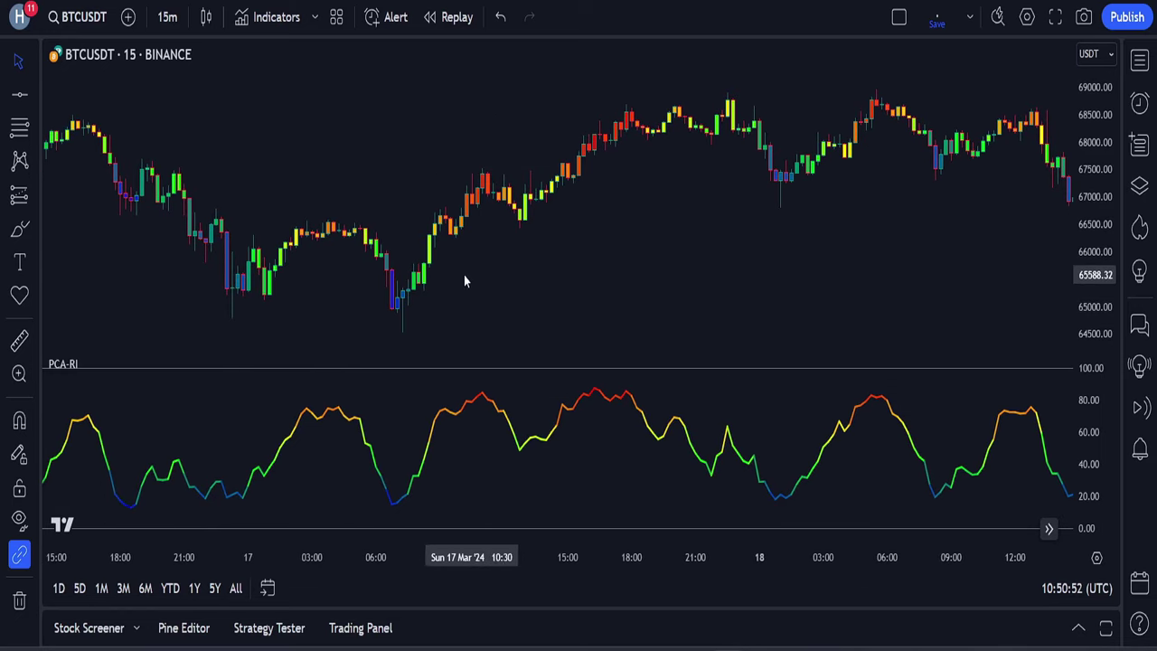
Step: Examine the input settings of the PCA-RI indicator's components, from WaveTrend through Chaikin Money Flow
click(112, 364)
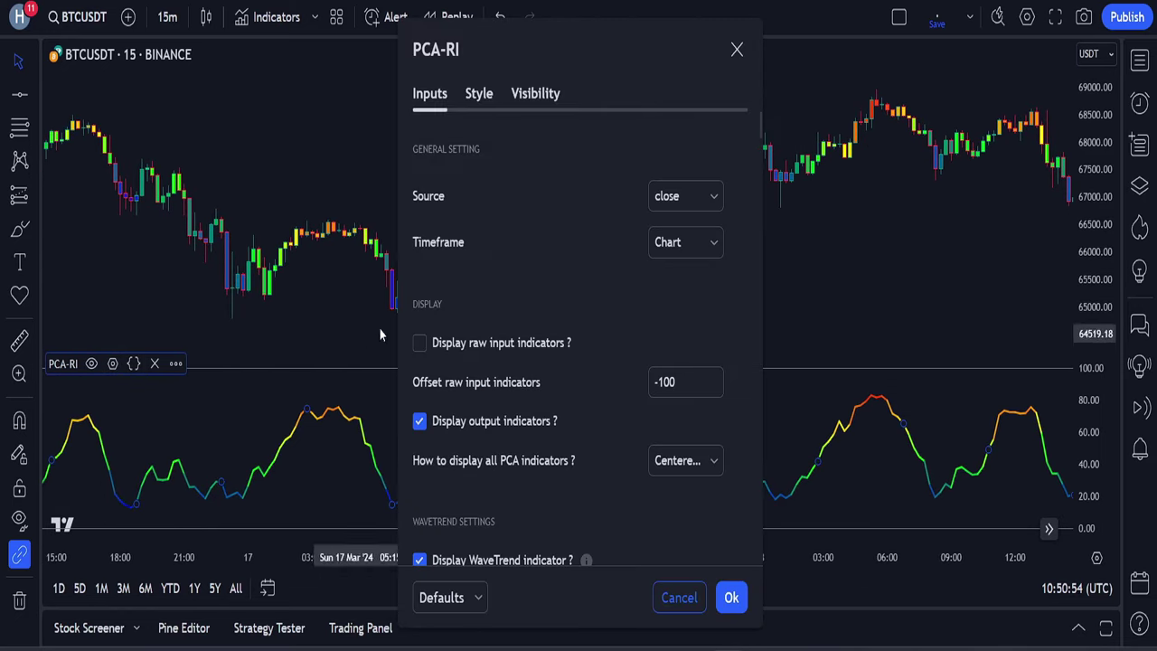
scroll(484, 325, down, 5)
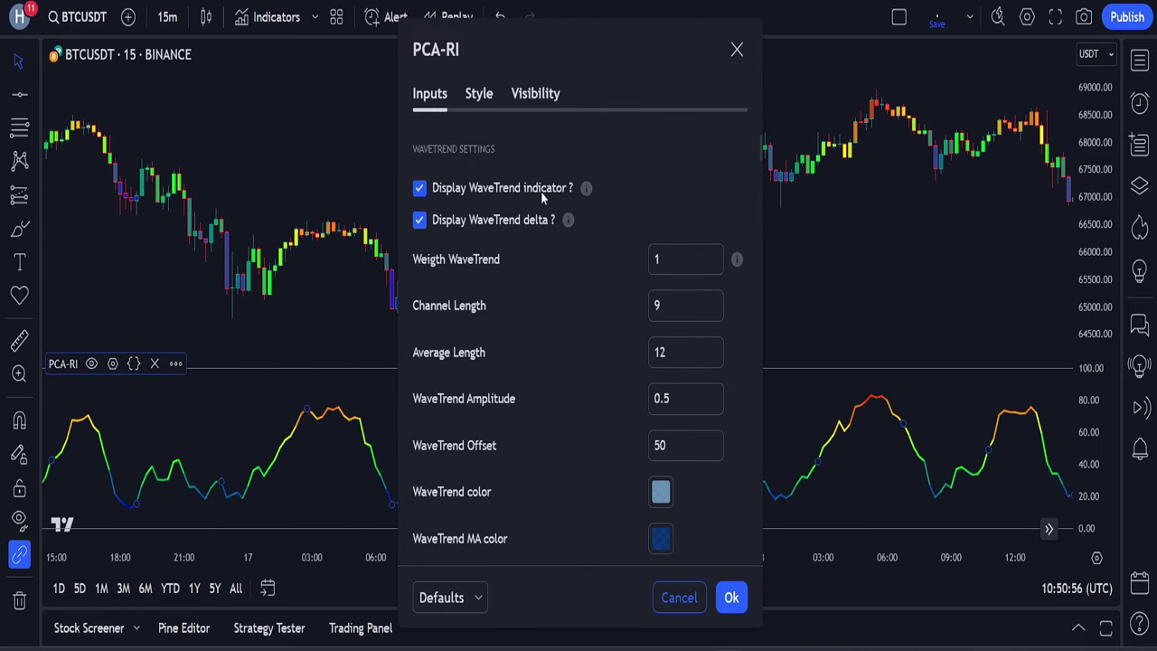
scroll(501, 222, down, 5)
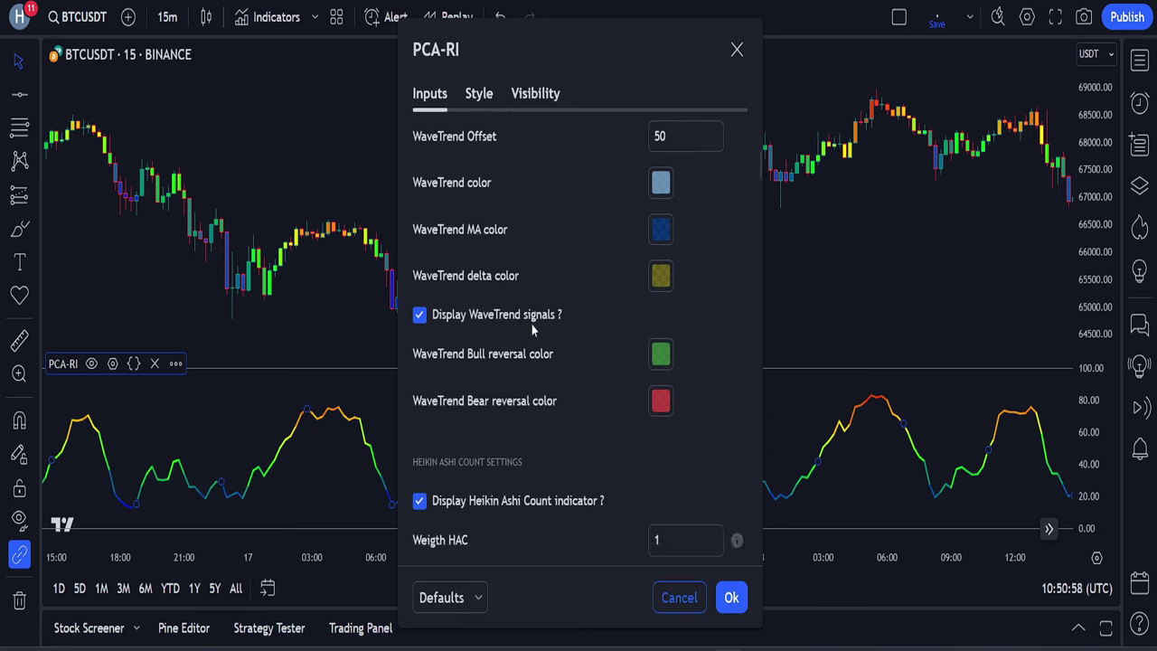
scroll(545, 349, down, 5)
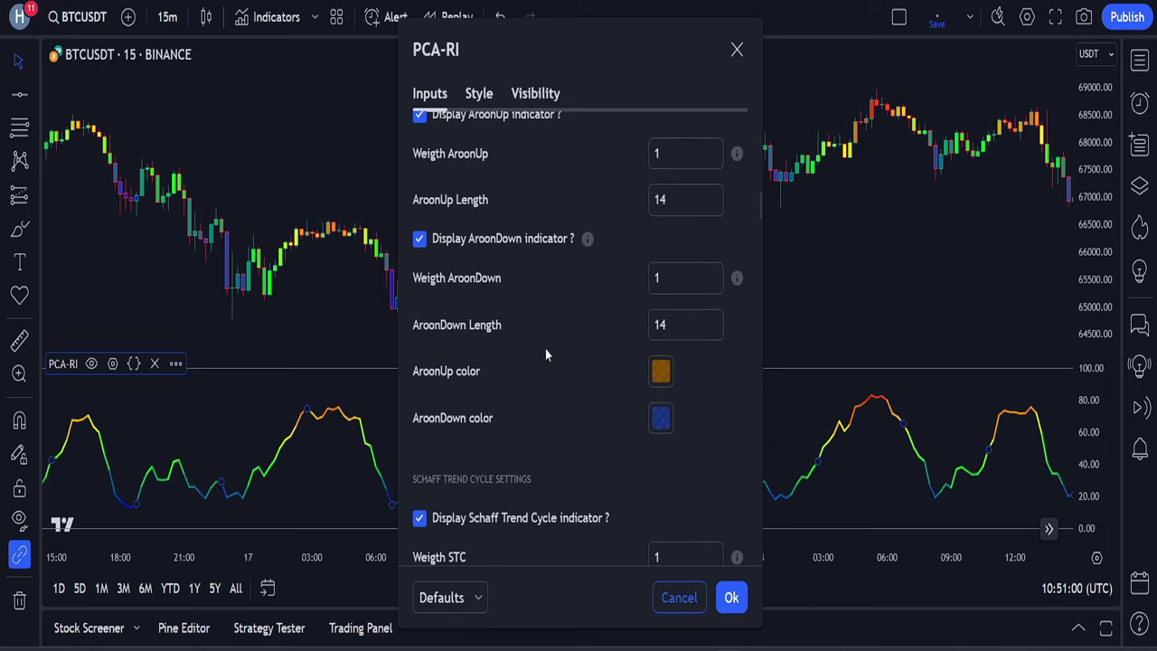
scroll(545, 349, up, 1)
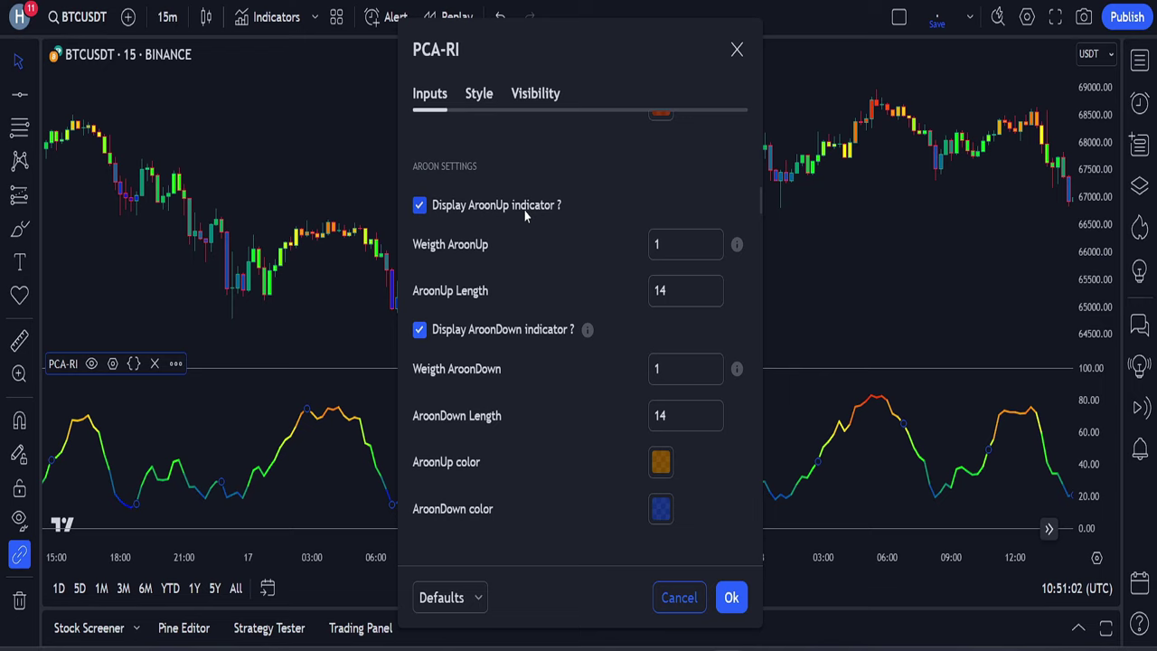
scroll(575, 327, down, 3)
scroll(578, 330, down, 4)
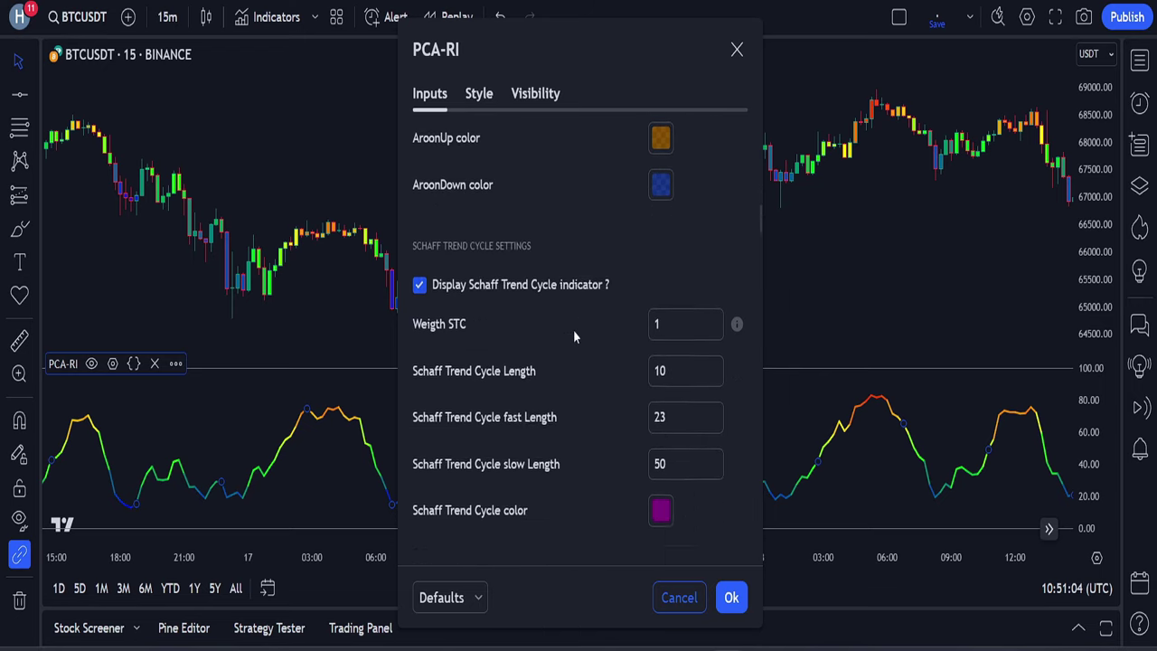
scroll(511, 348, down, 5)
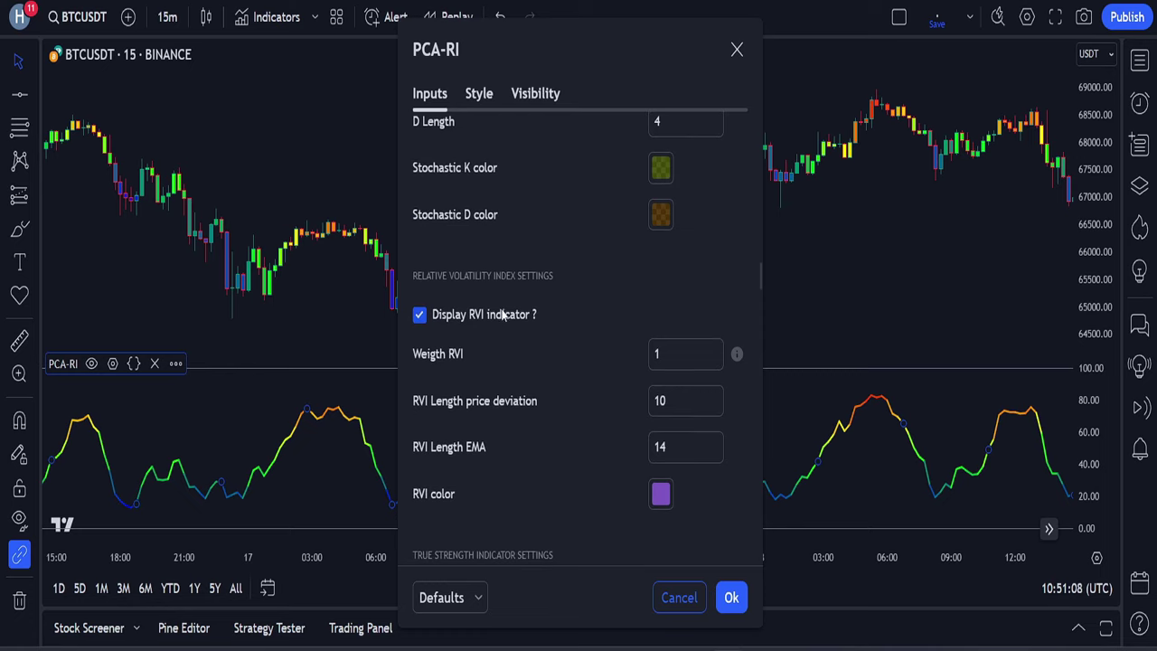
scroll(492, 321, down, 4)
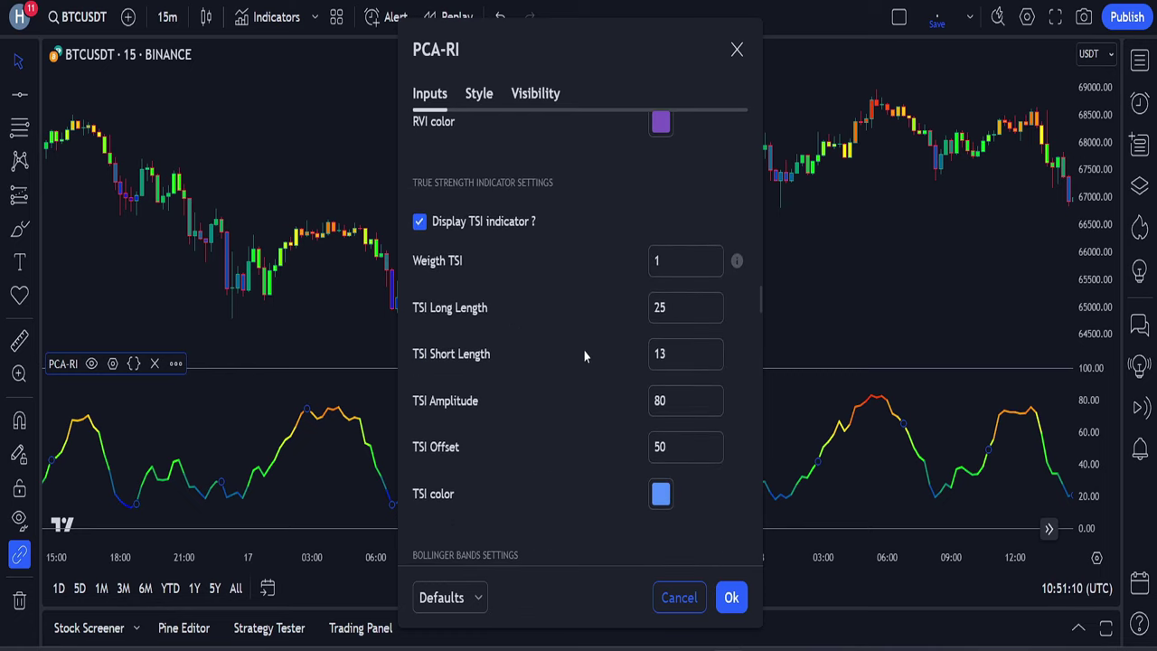
scroll(606, 346, down, 1)
scroll(518, 240, up, 2)
scroll(507, 271, down, 3)
scroll(520, 302, down, 2)
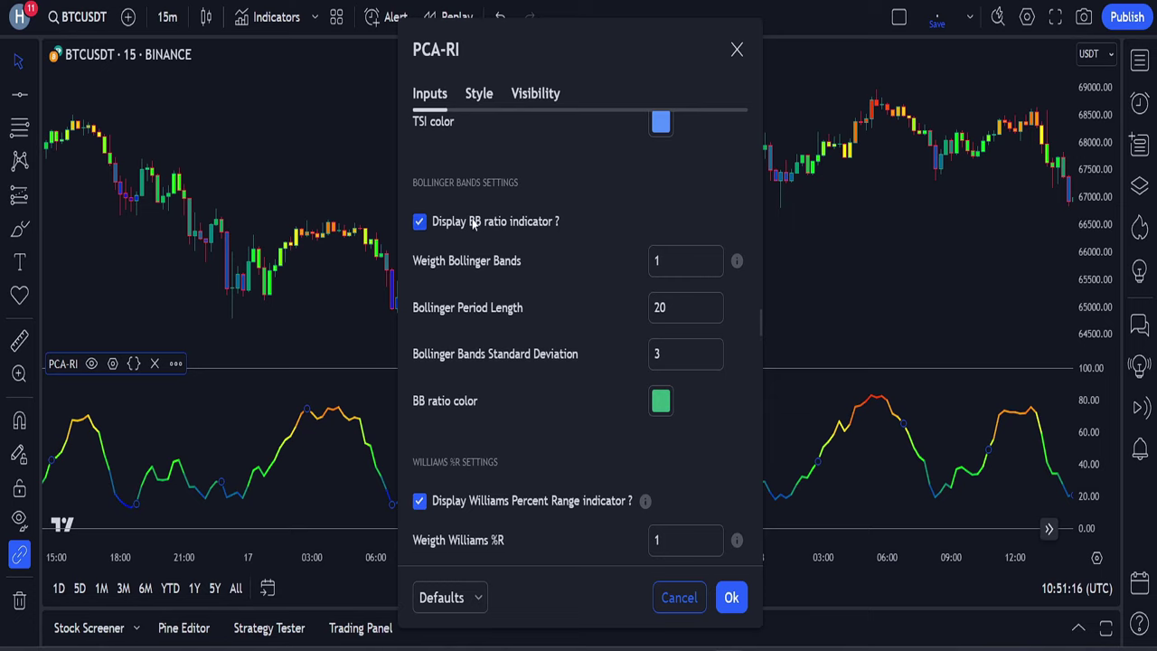
scroll(474, 224, down, 2)
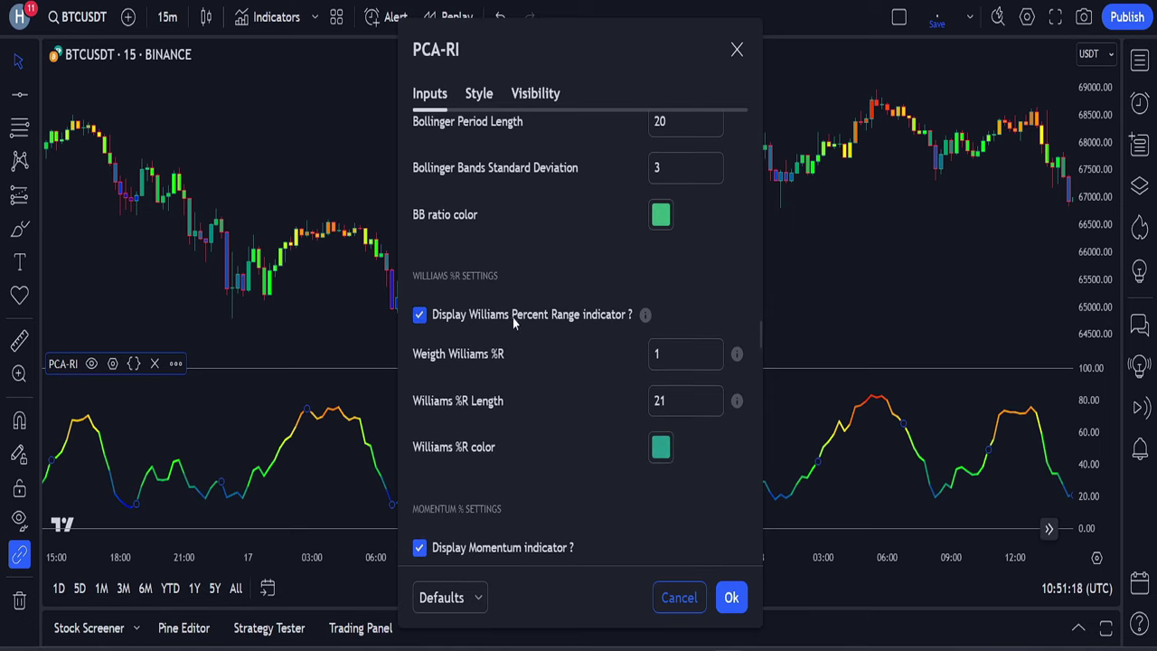
scroll(551, 317, down, 3)
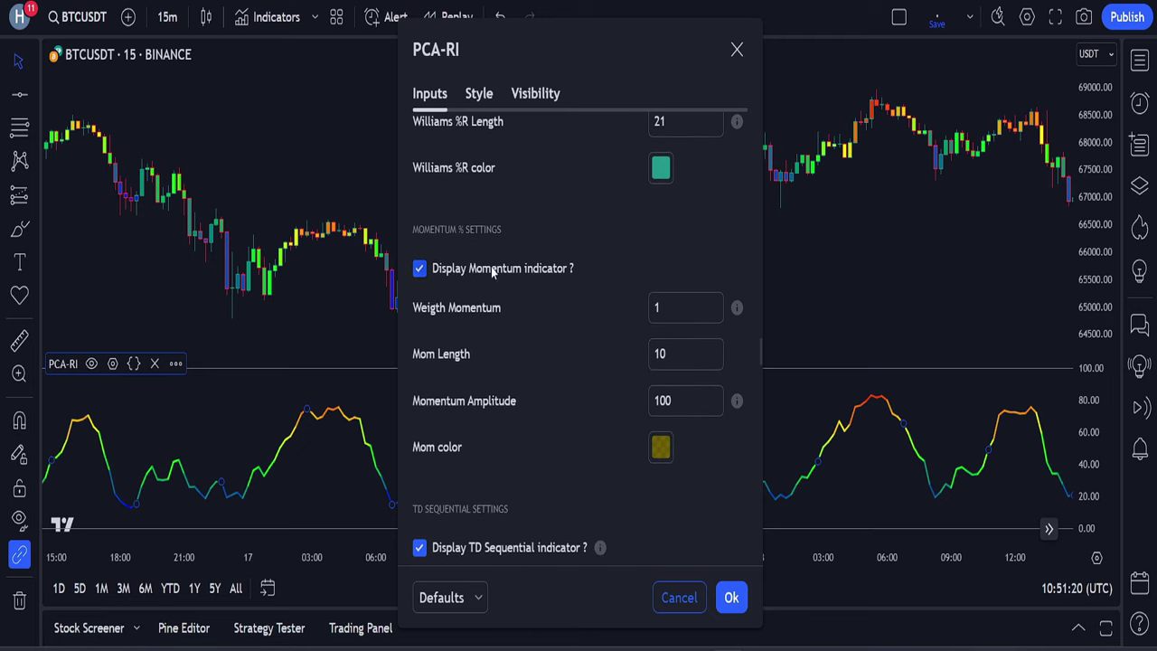
scroll(489, 264, down, 3)
scroll(487, 270, down, 6)
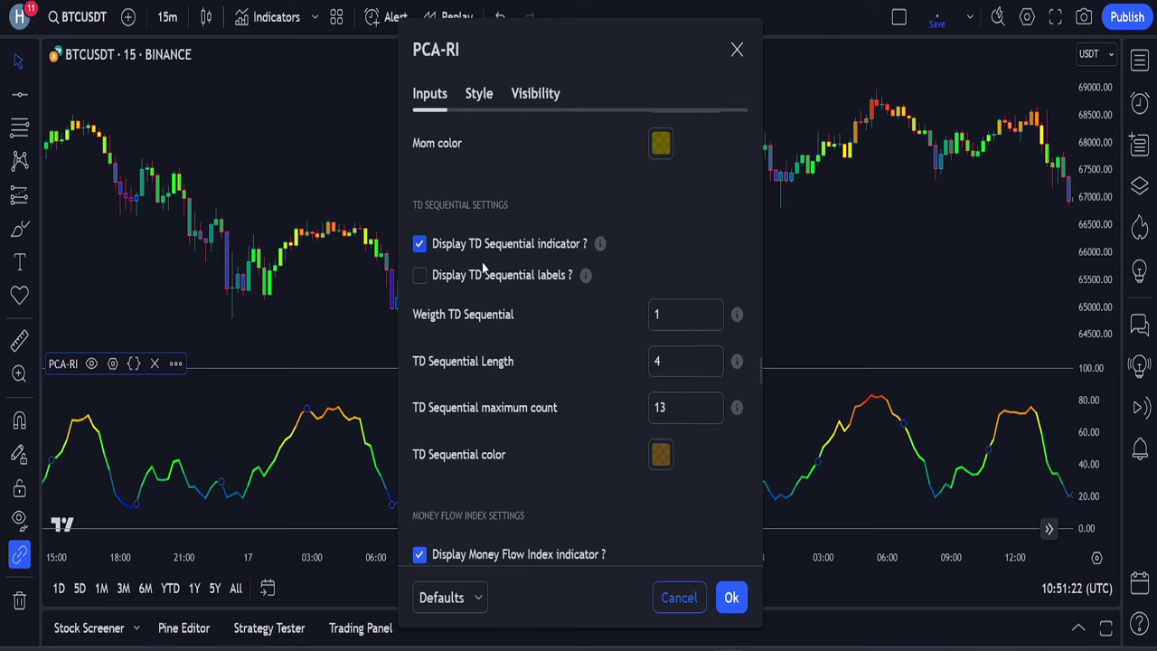
scroll(490, 213, down, 11)
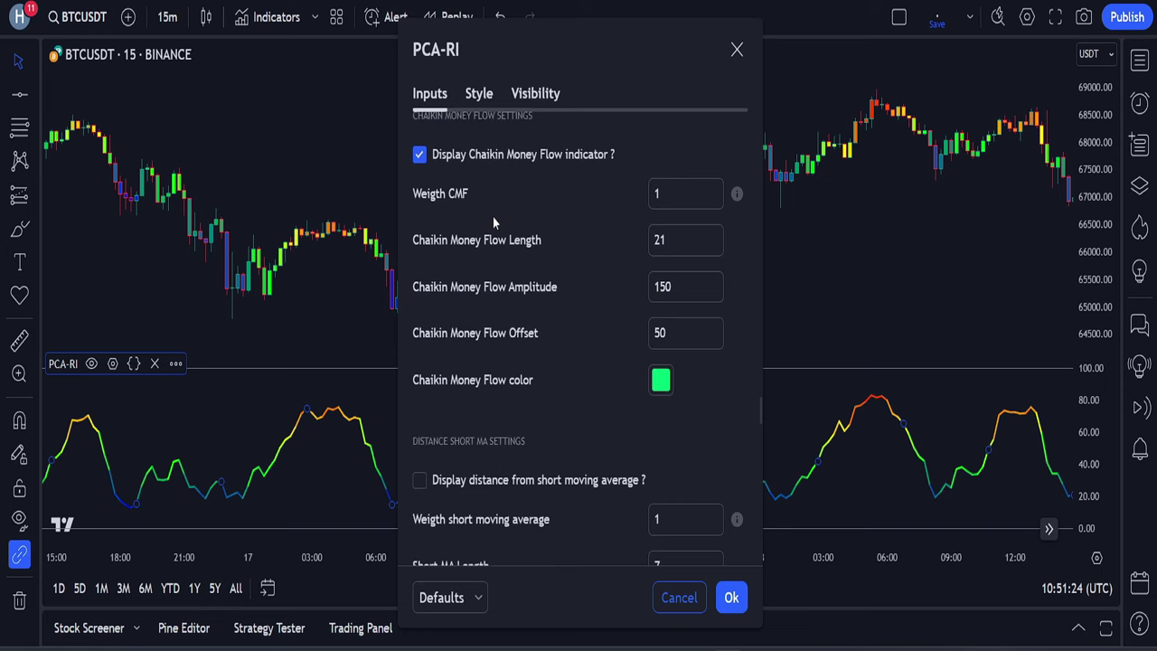
click(731, 597)
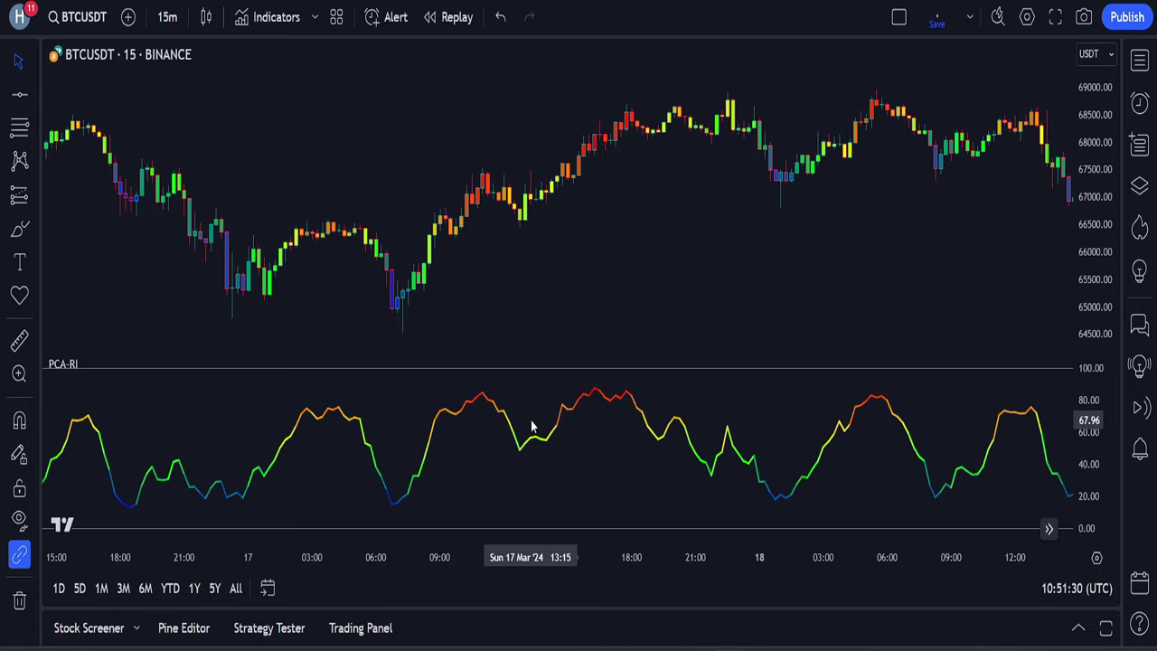
Step: Enlarge the PCA-RI pane to about half of the chart height, with 13 to 14 March price action showing
drag(414, 213, 693, 244)
drag(357, 235, 630, 265)
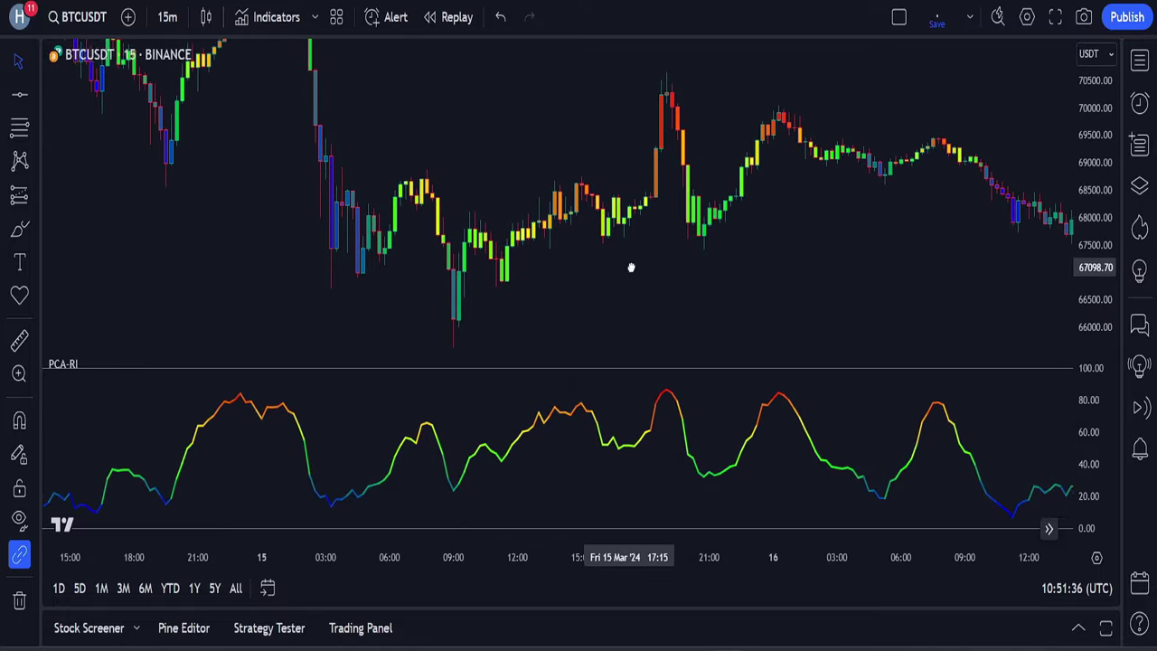
mouse_move(265, 177)
mouse_down()
mouse_move(277, 227)
mouse_move(483, 265)
mouse_move(659, 331)
mouse_move(321, 199)
mouse_move(818, 226)
mouse_up()
mouse_move(369, 220)
mouse_down()
mouse_move(328, 230)
mouse_move(486, 232)
mouse_move(504, 186)
mouse_move(410, 196)
mouse_up()
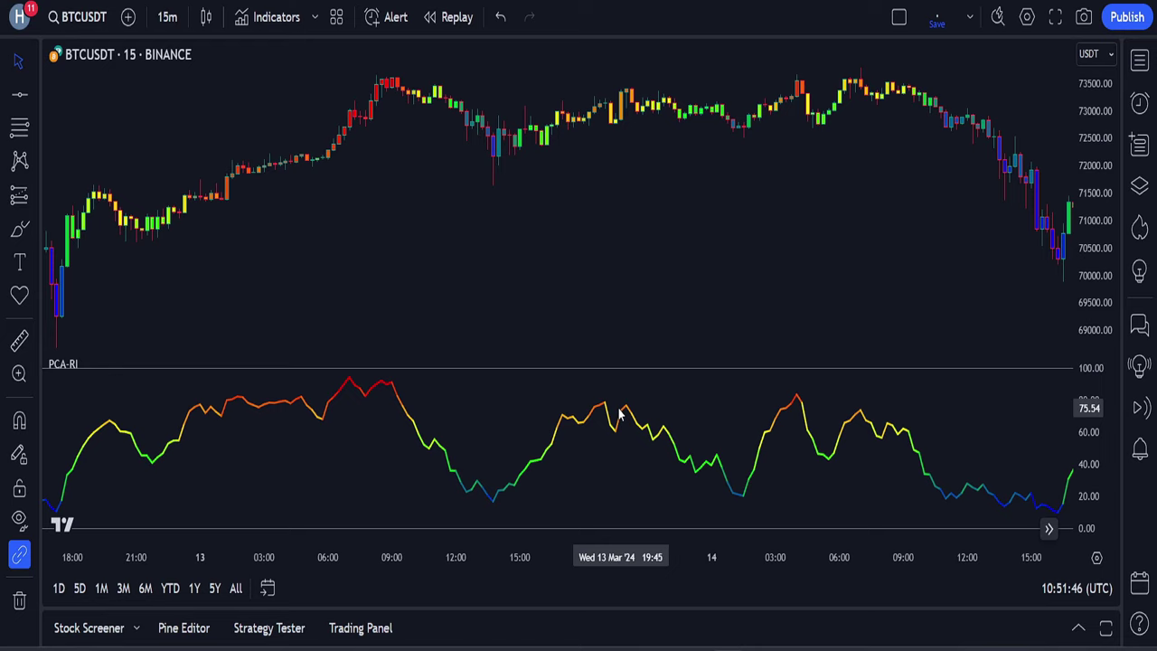
drag(559, 235, 390, 266)
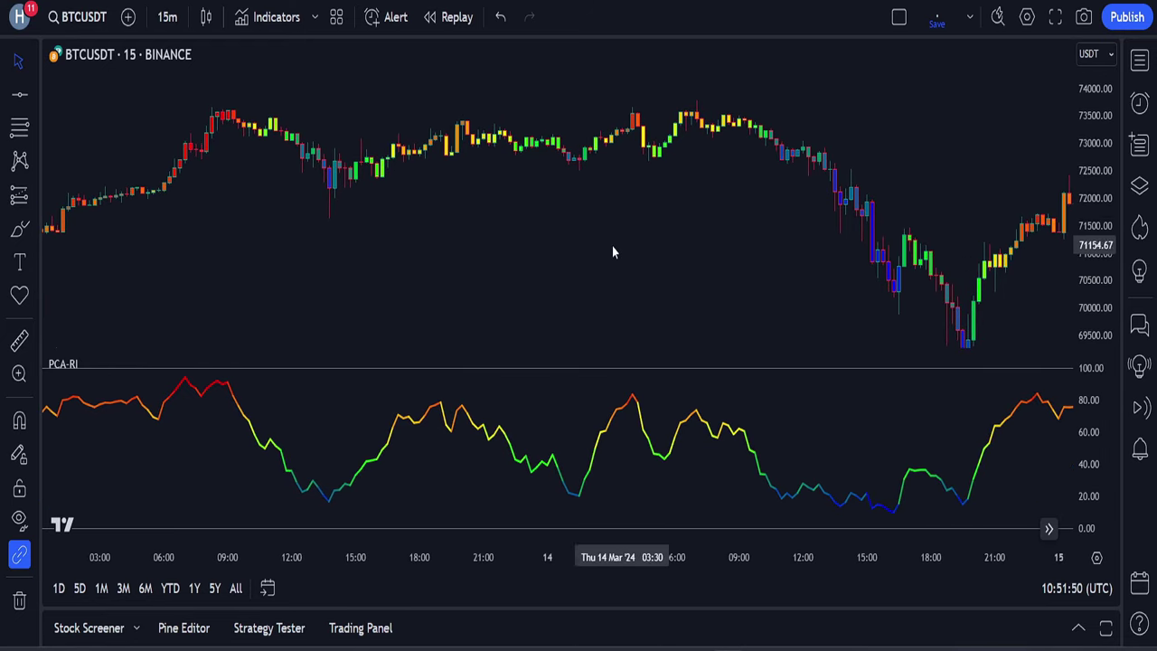
scroll(612, 246, left, 3)
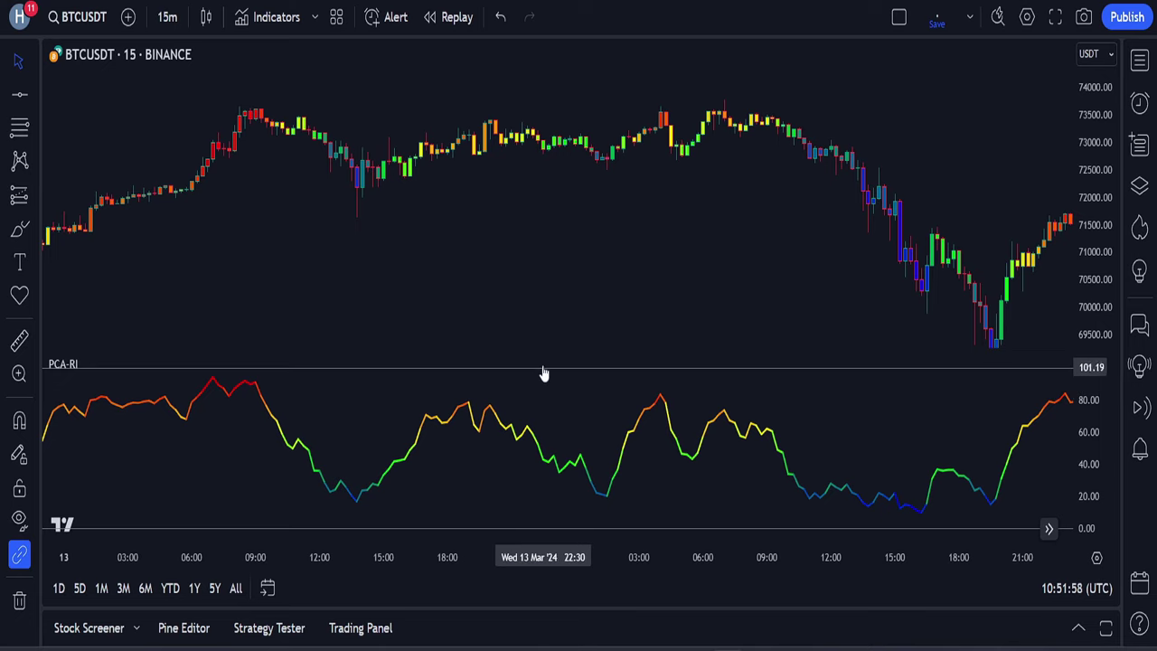
drag(545, 366, 535, 276)
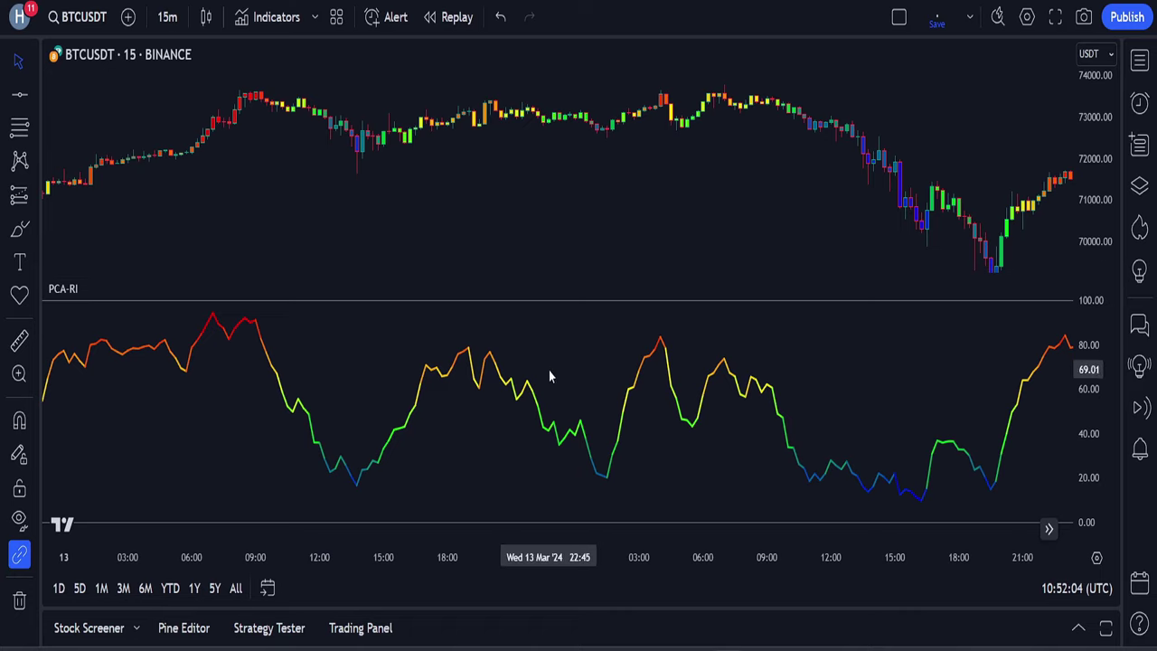
Step: Draw a horizontal line across the PCA-RI pane at the 50 level
mouse_move(59, 286)
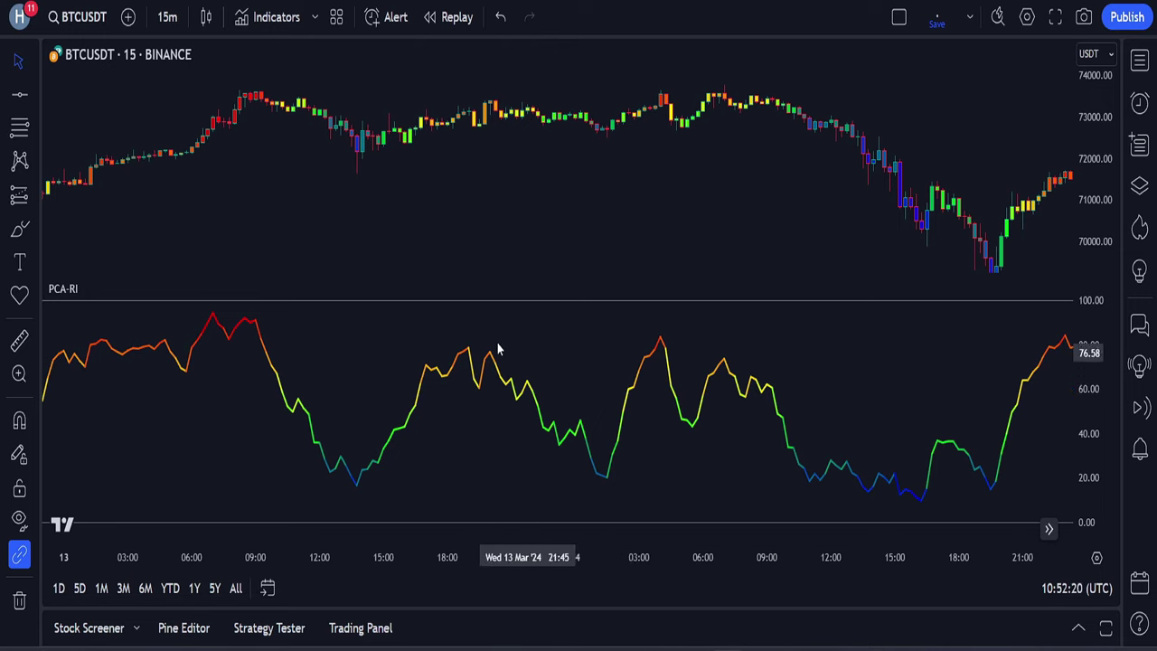
click(34, 97)
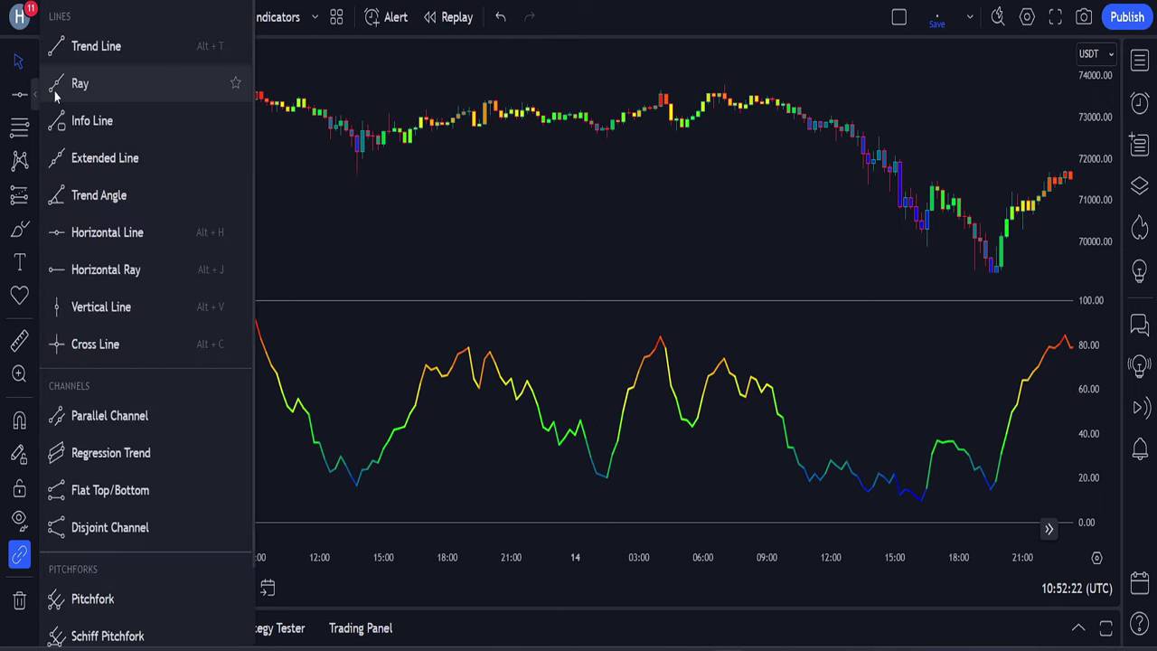
click(130, 234)
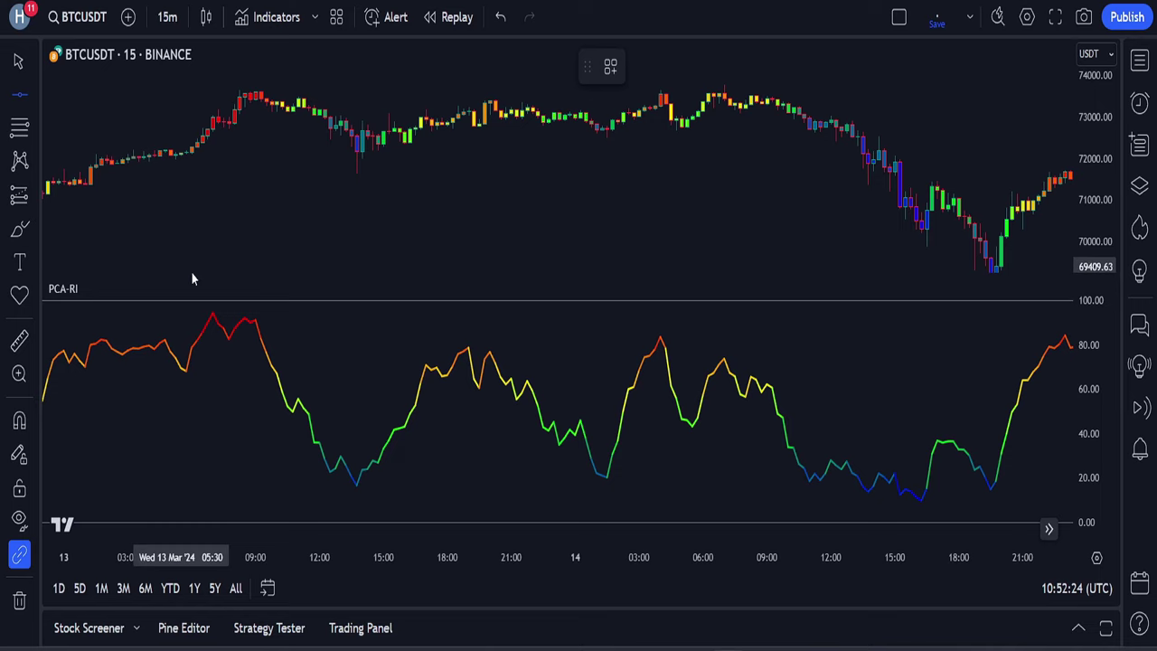
click(670, 414)
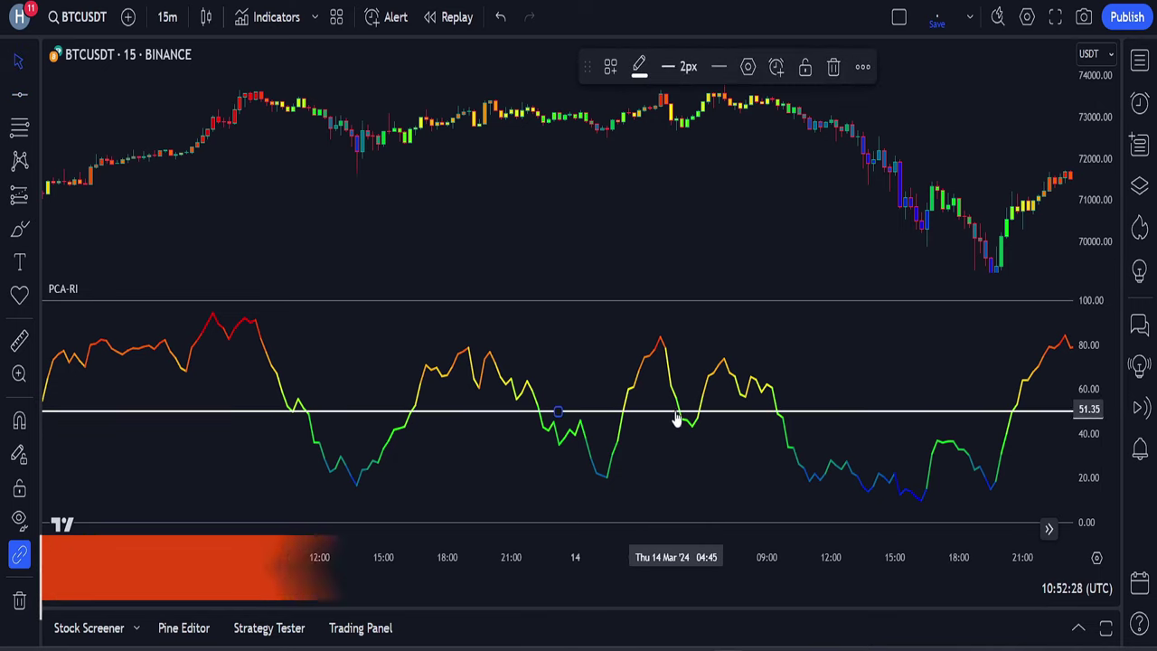
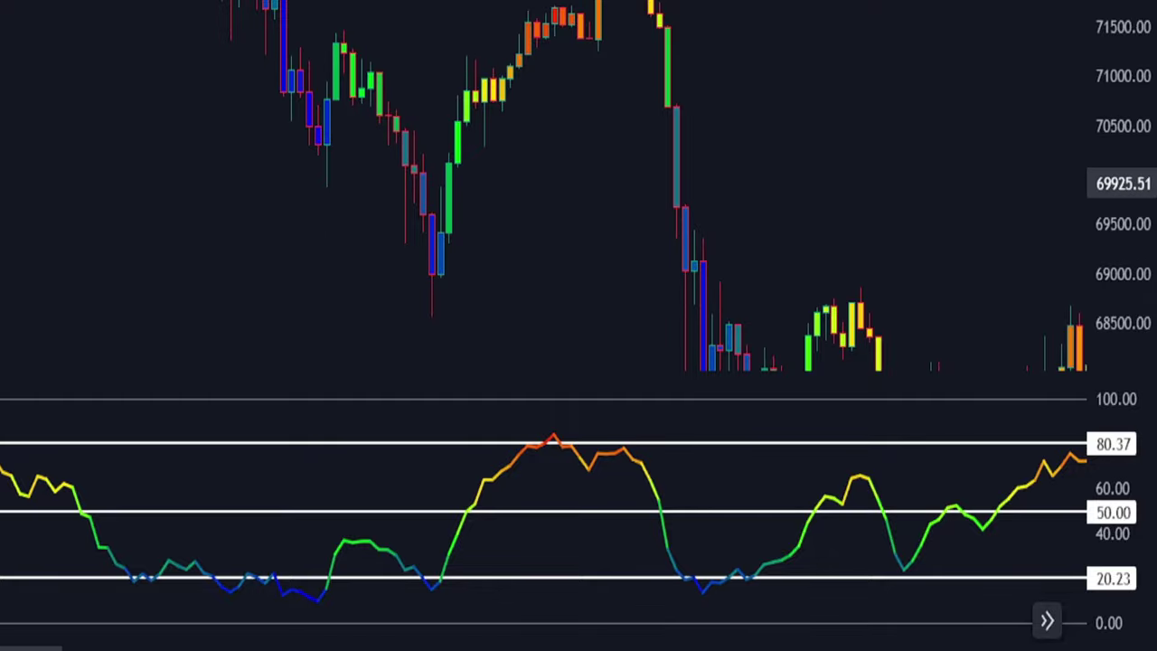
Step: Examine how the coloured candles and the PCA-RI curve behave around the 80, 50 and 20 levels from 13 to 18 March
drag(181, 186, 648, 293)
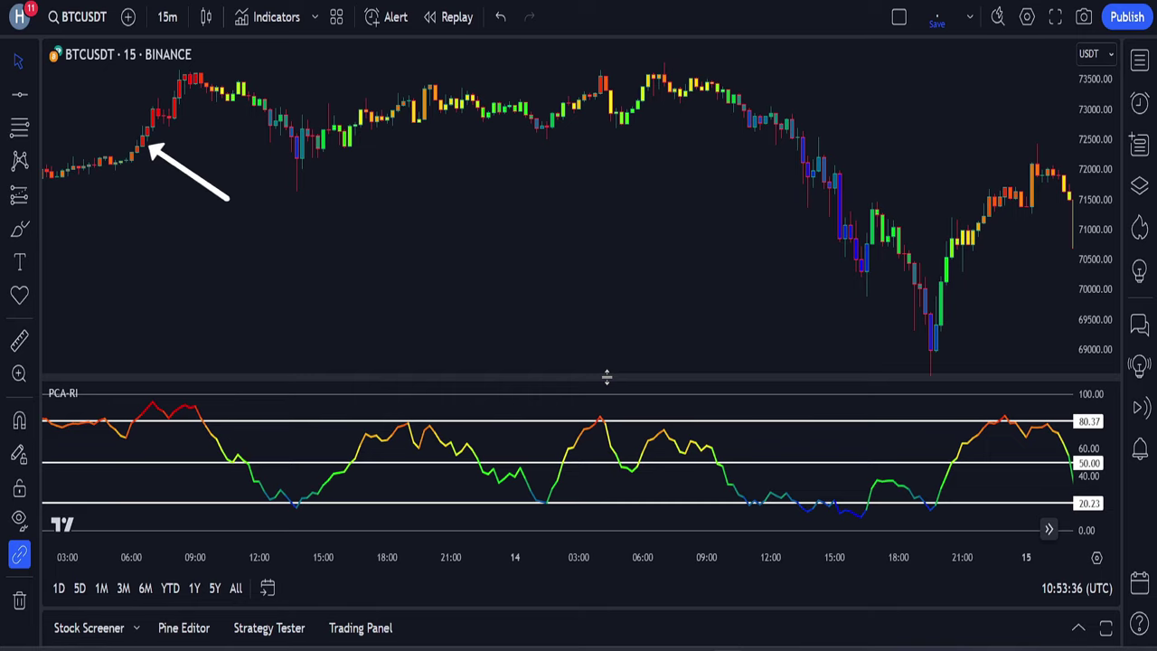
mouse_move(606, 377)
mouse_down()
mouse_move(607, 401)
mouse_move(607, 383)
mouse_up()
drag(662, 269, 114, 62)
drag(840, 118, 332, 136)
drag(843, 289, 253, 175)
drag(564, 141, 439, 138)
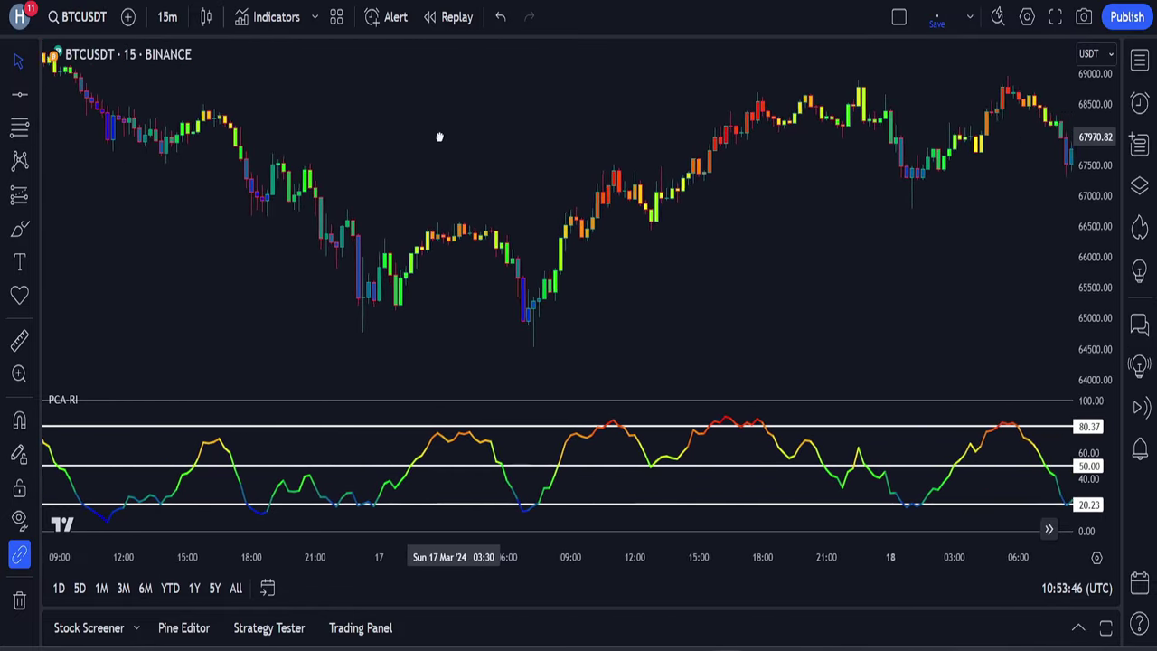
drag(764, 206, 974, 217)
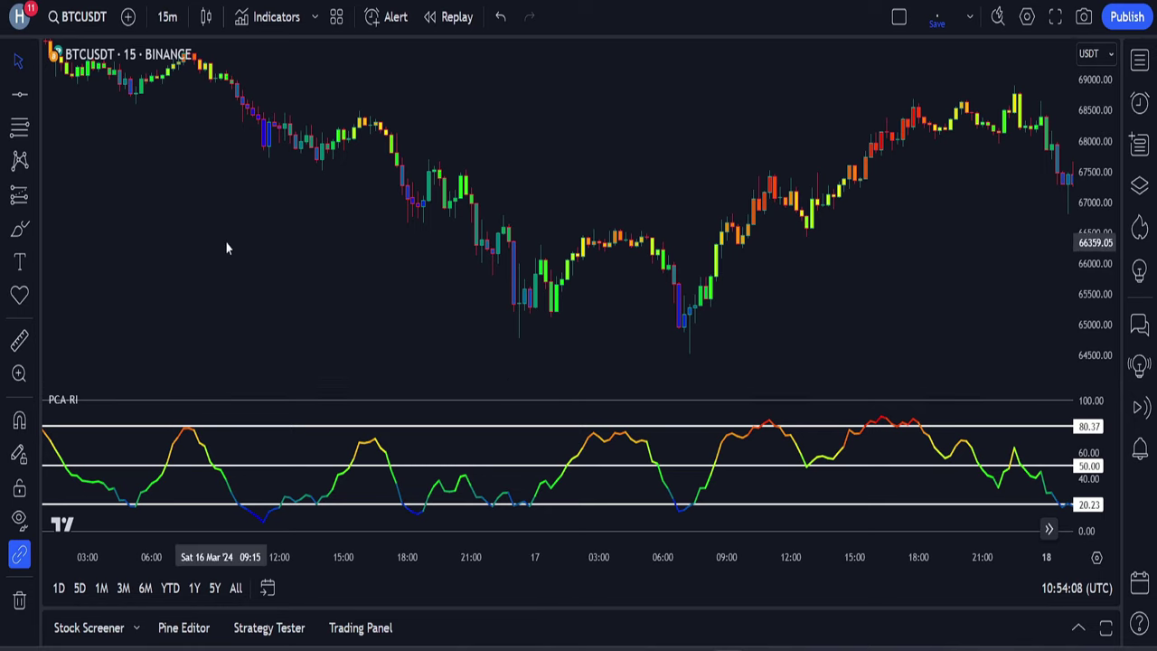
drag(628, 178, 325, 181)
drag(538, 343, 811, 322)
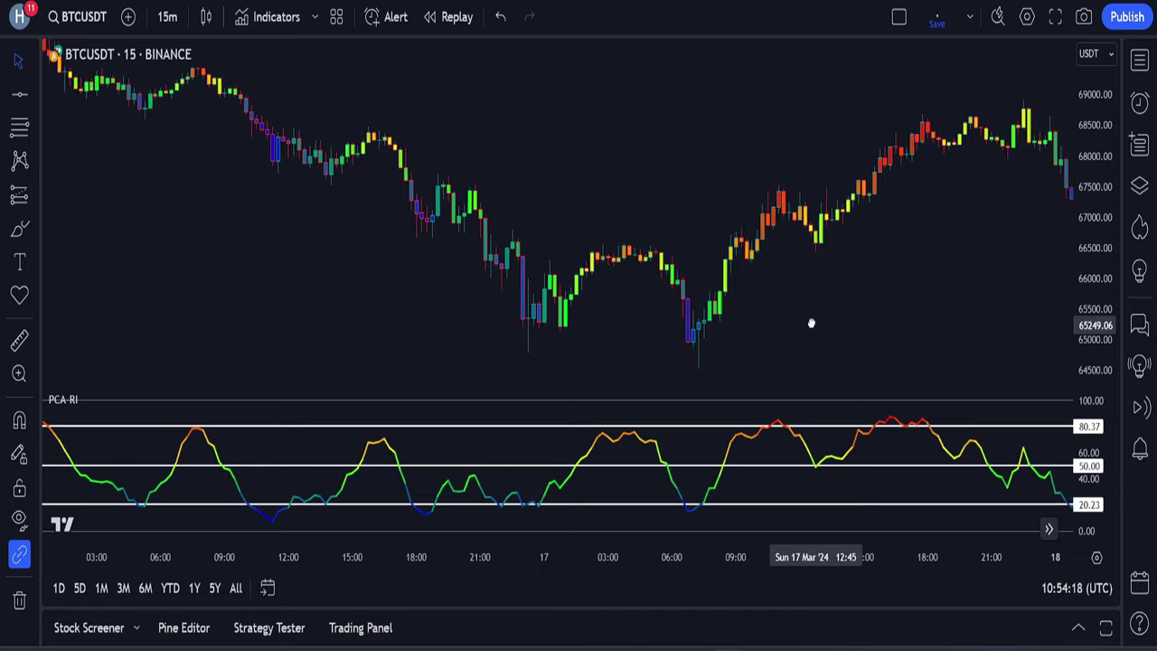
drag(705, 563, 809, 563)
drag(886, 305, 762, 323)
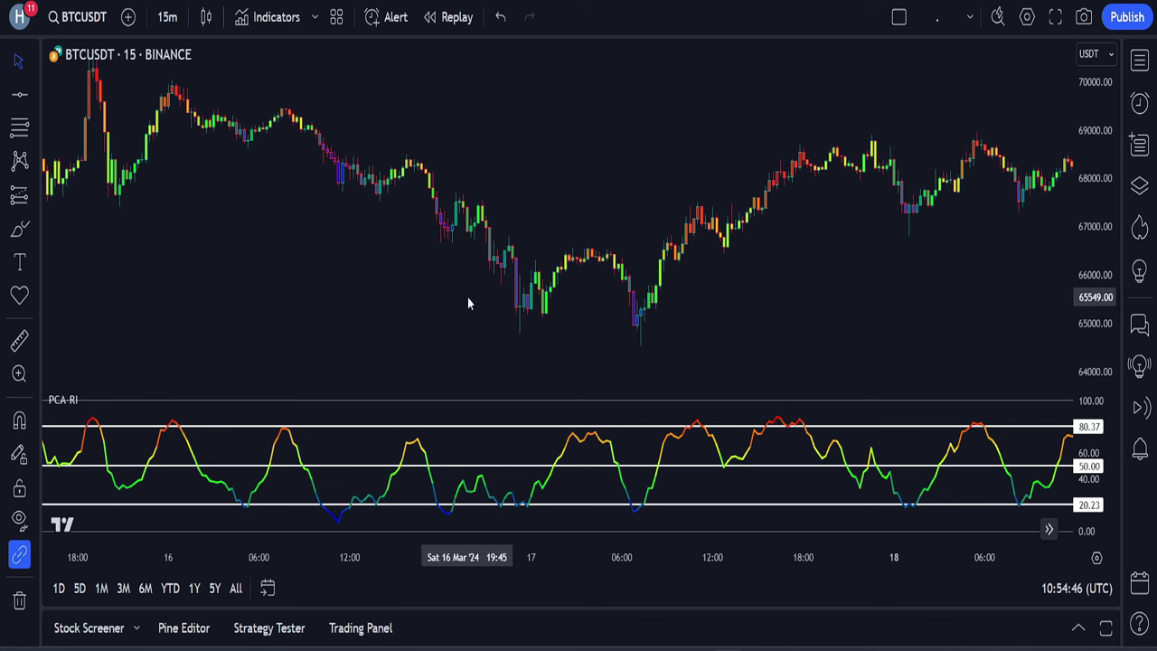
scroll(467, 297, right, 5)
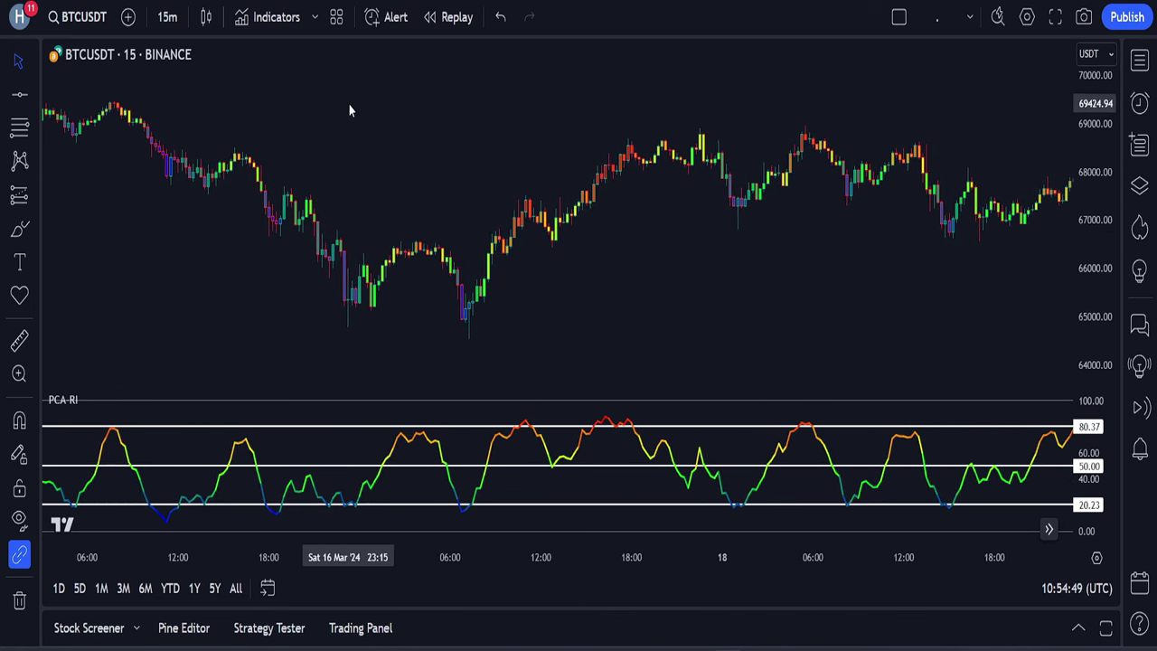
Step: Search the indicator library for "cci" and add the Commodity Channel Index to the chart
click(270, 22)
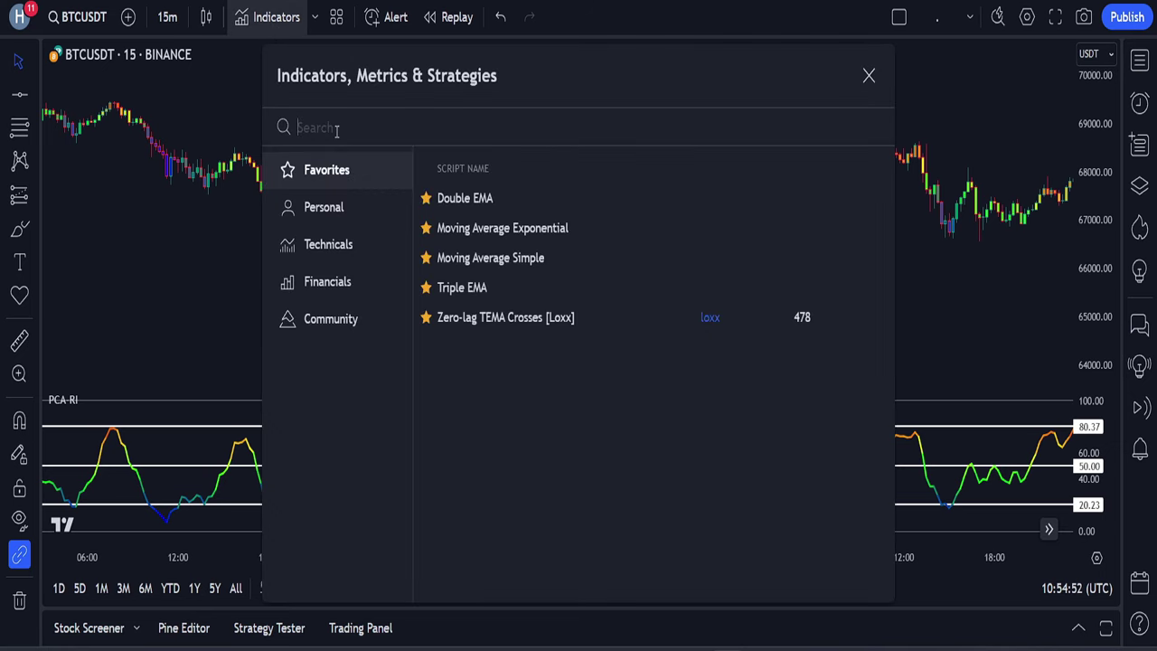
text(cci)
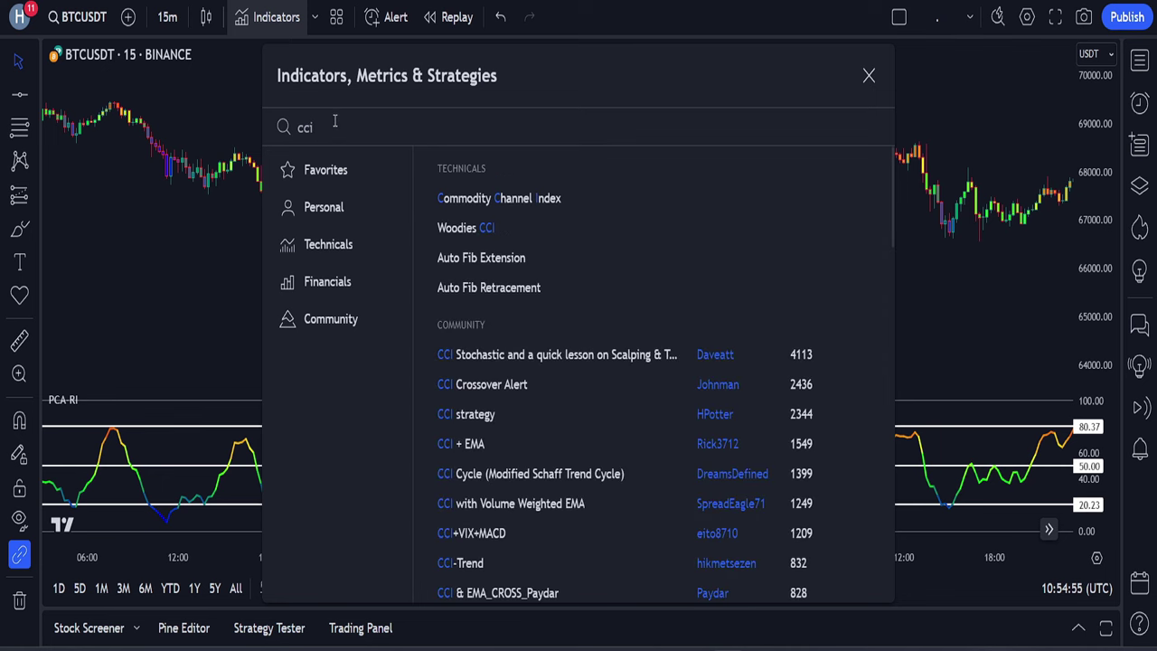
click(507, 199)
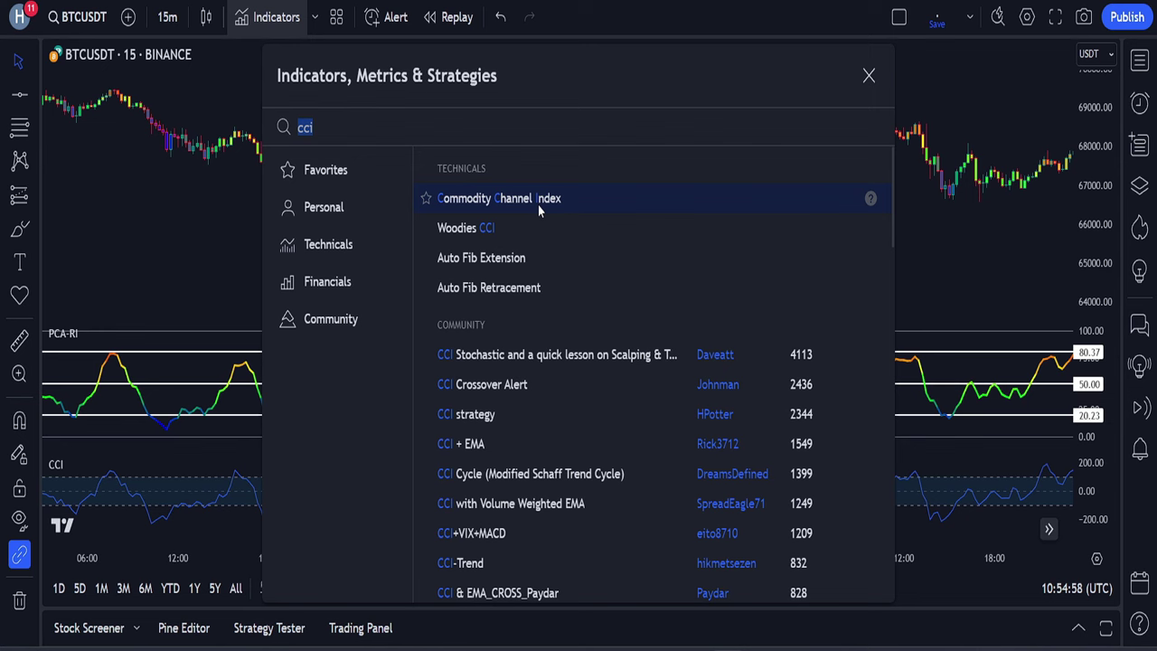
click(869, 76)
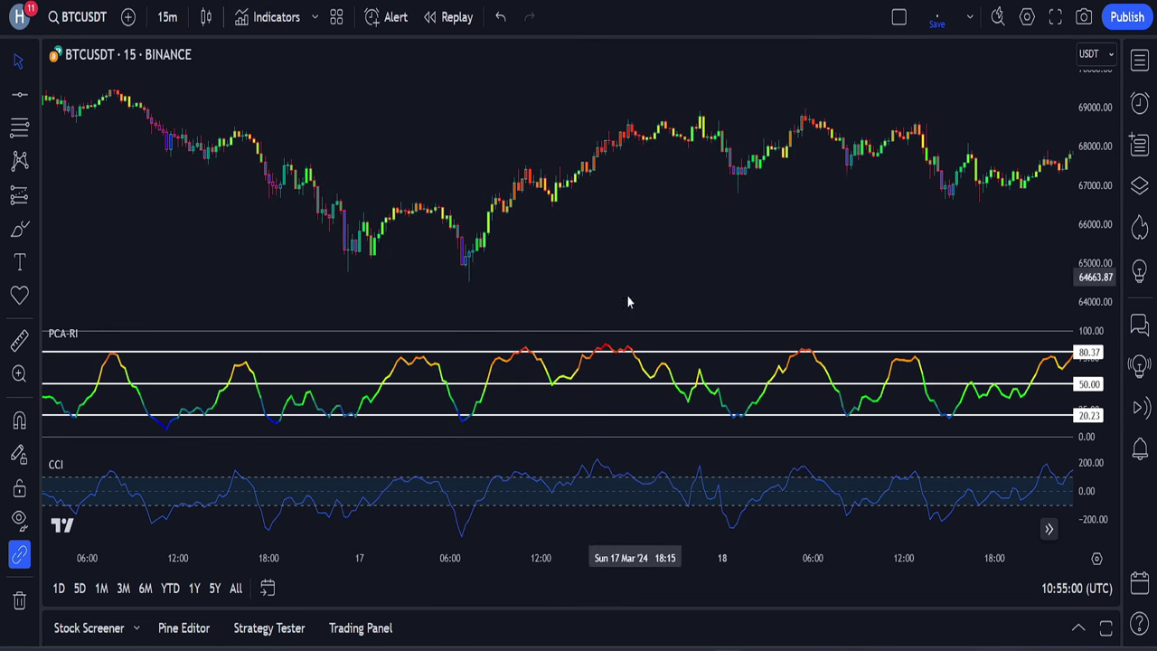
Step: Set the CCI indicator's main length to 100 in its input settings
click(97, 465)
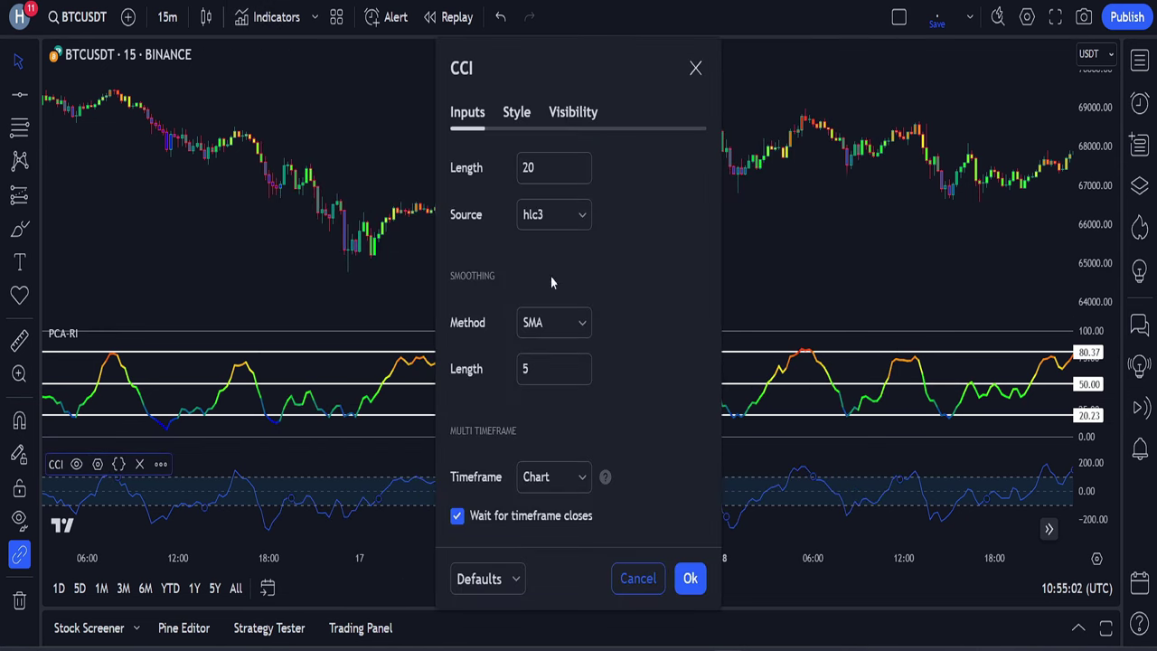
drag(563, 71, 567, 57)
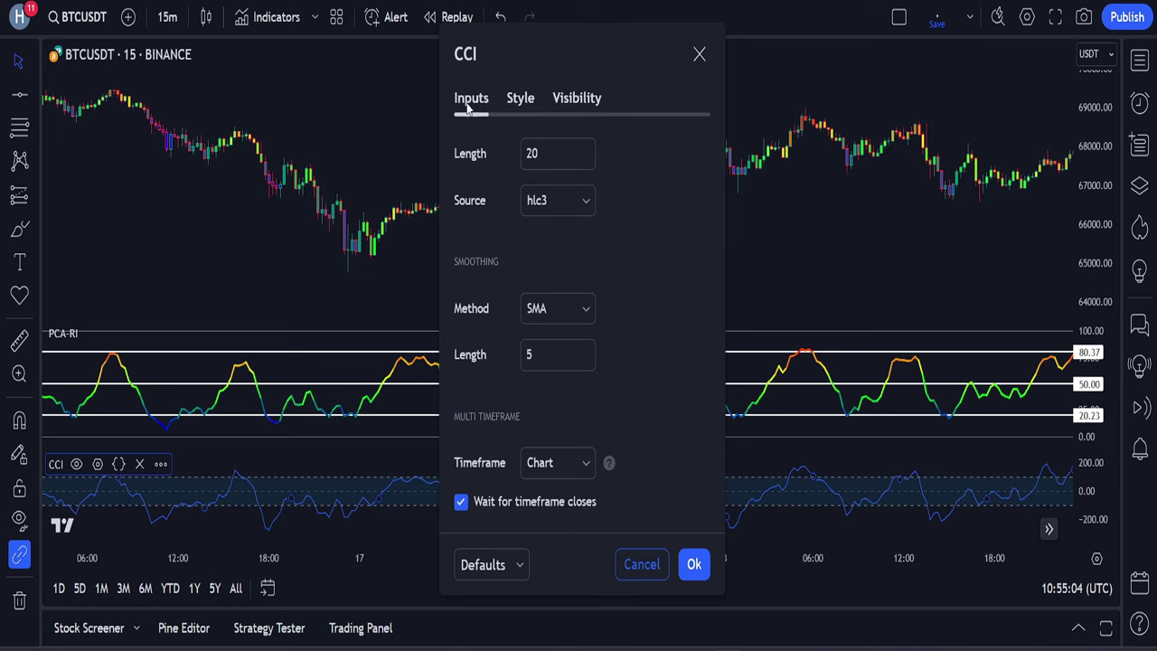
text(100)
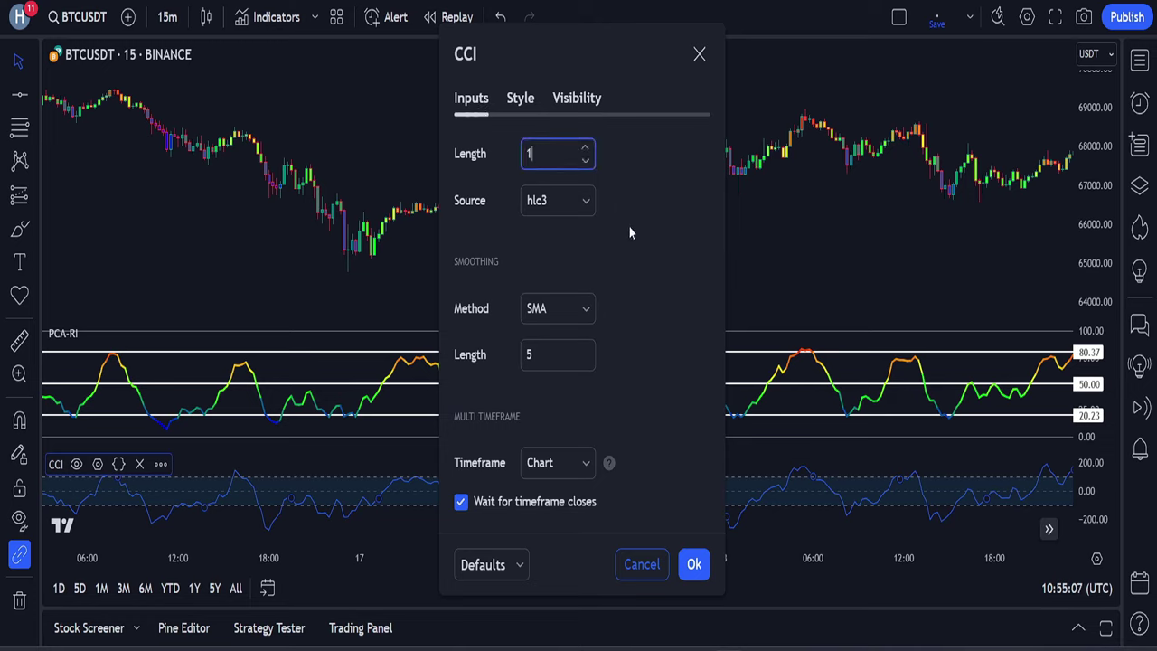
click(624, 217)
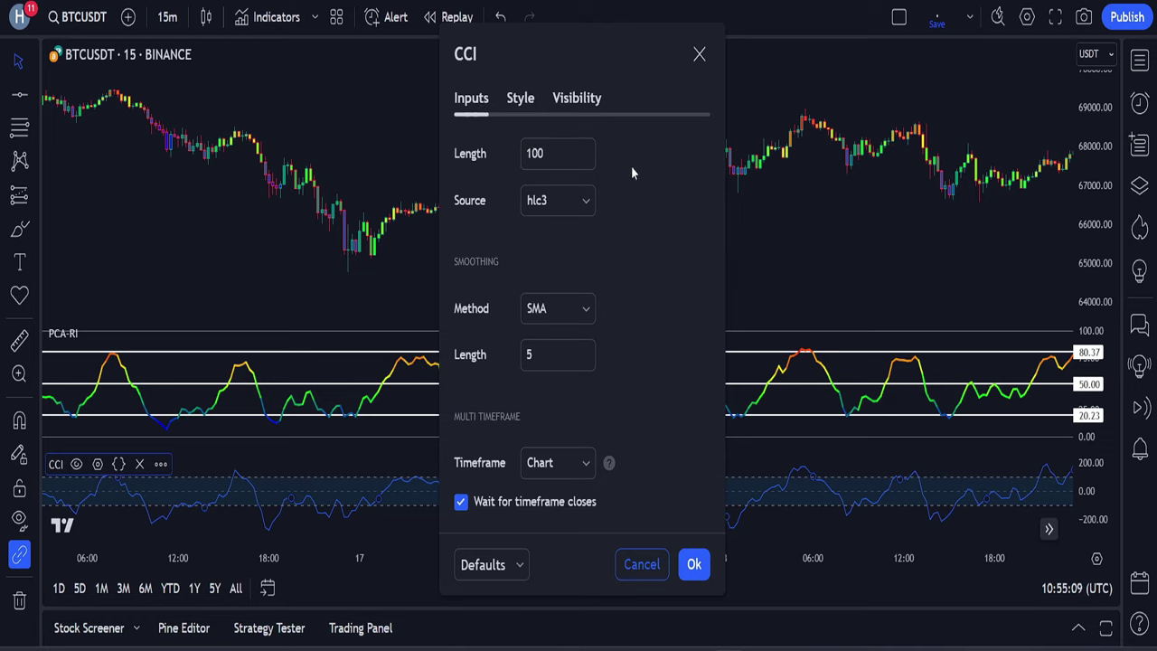
Step: Change the CCI line to white with a thicker stroke and apply the indicator settings
click(521, 97)
click(579, 159)
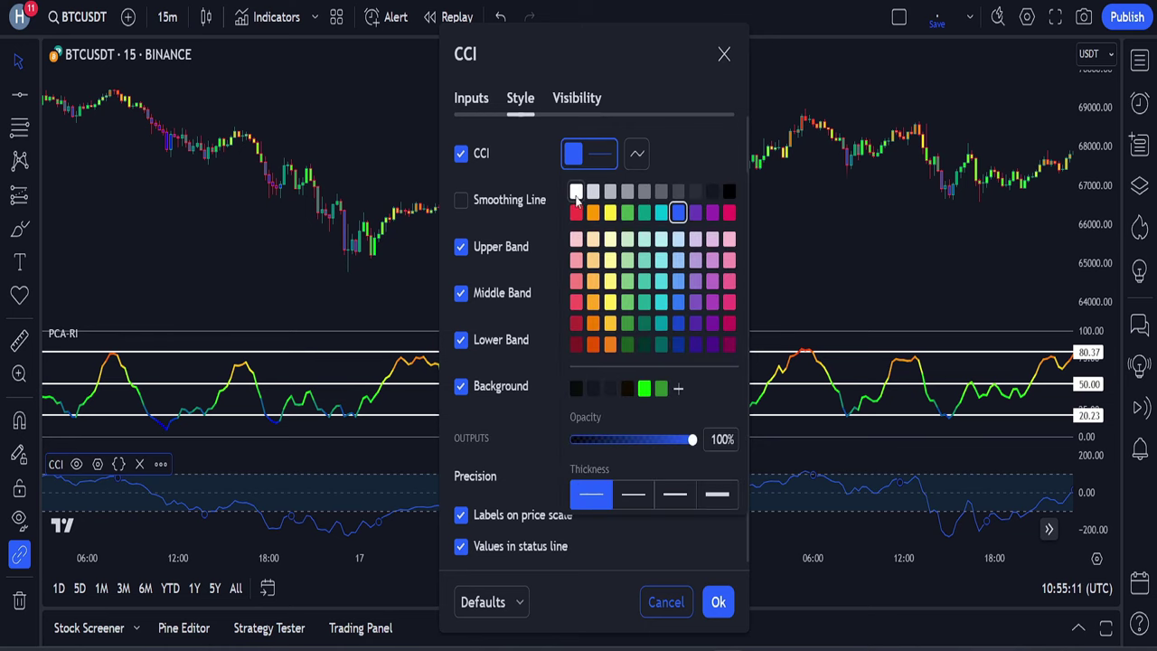
click(575, 192)
click(673, 138)
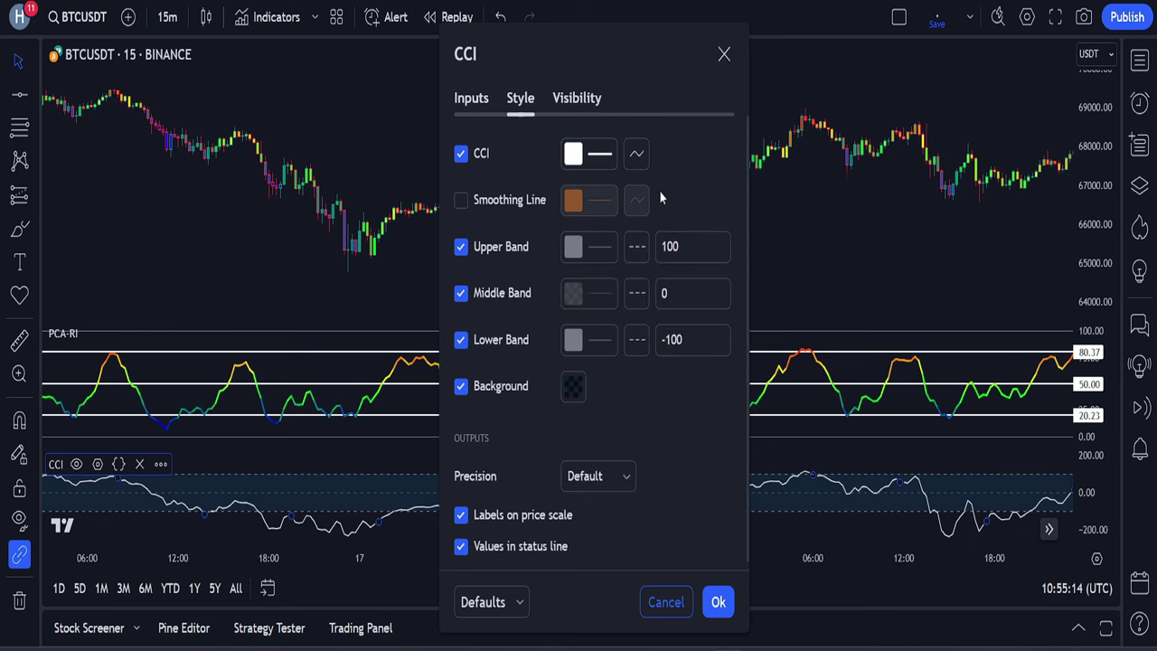
click(716, 602)
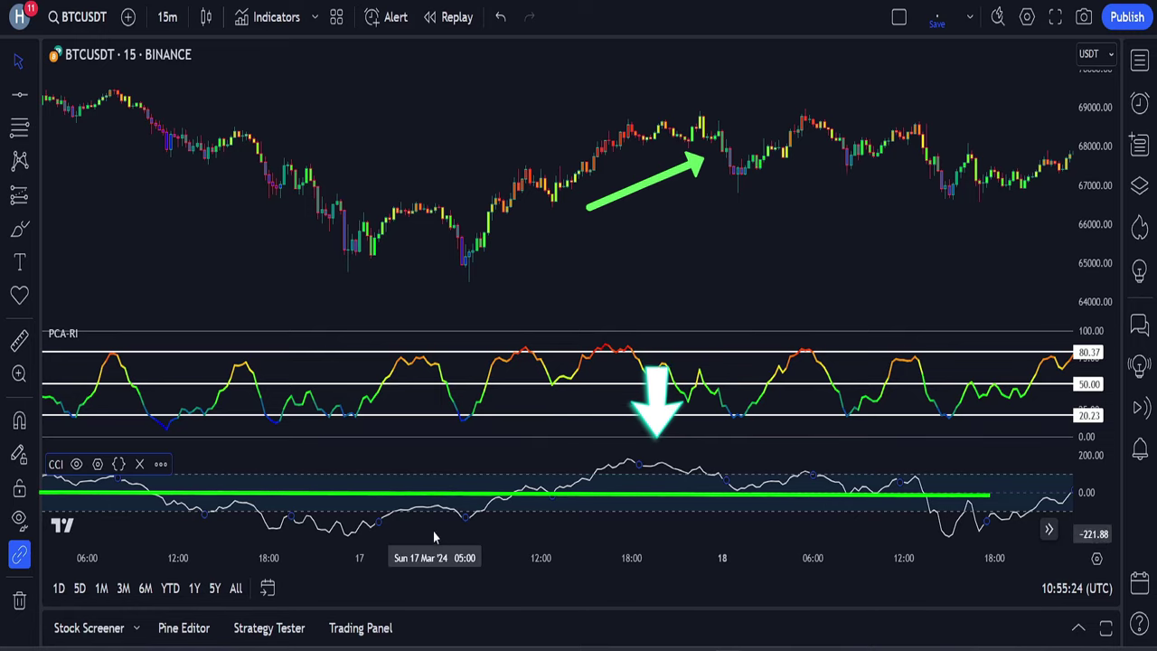
Step: Place a long position on the 3 March rise with entry at 62287.14 and stop at 60813.78, and raise its profit target
drag(625, 239, 247, 238)
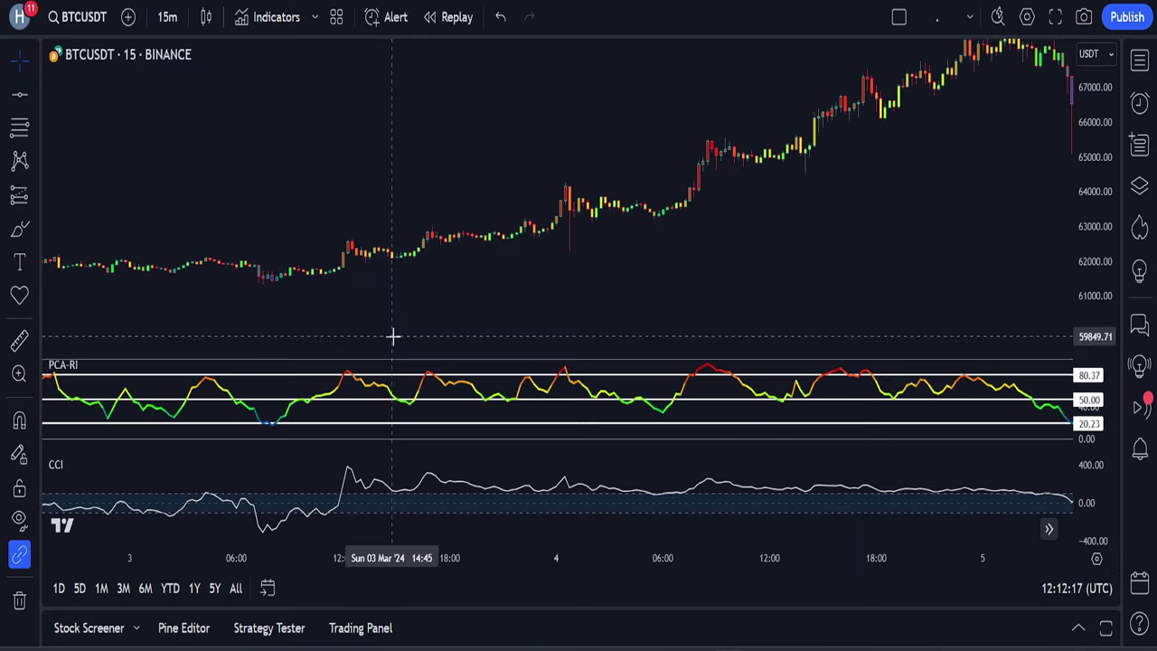
drag(390, 343, 403, 259)
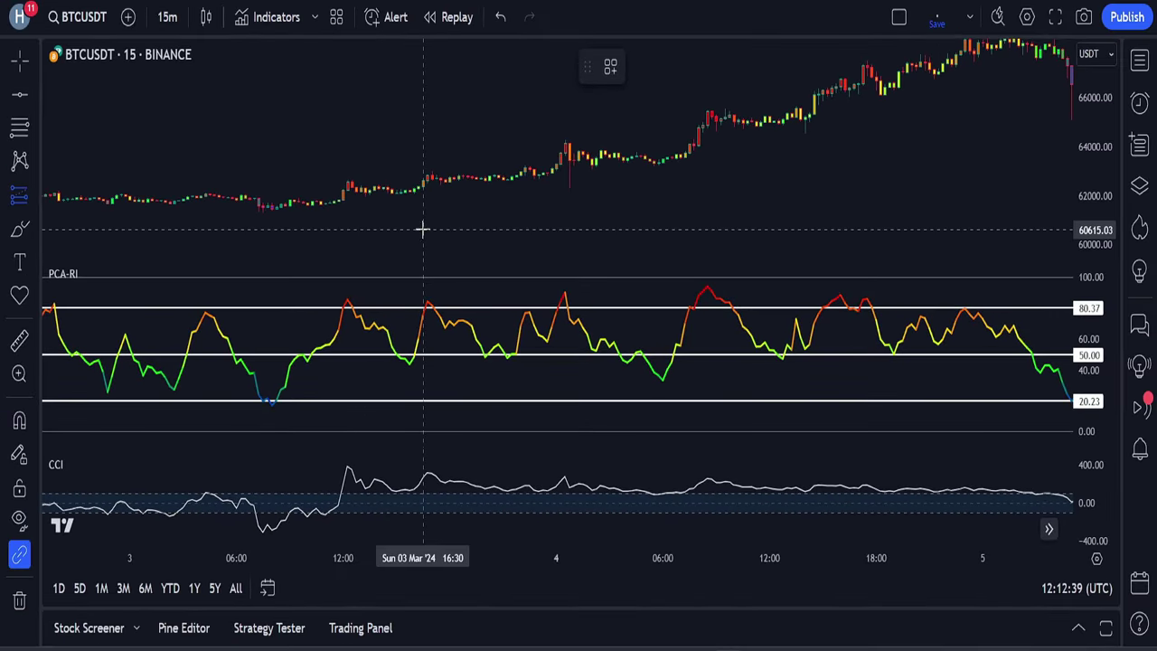
click(419, 187)
drag(413, 155, 421, 44)
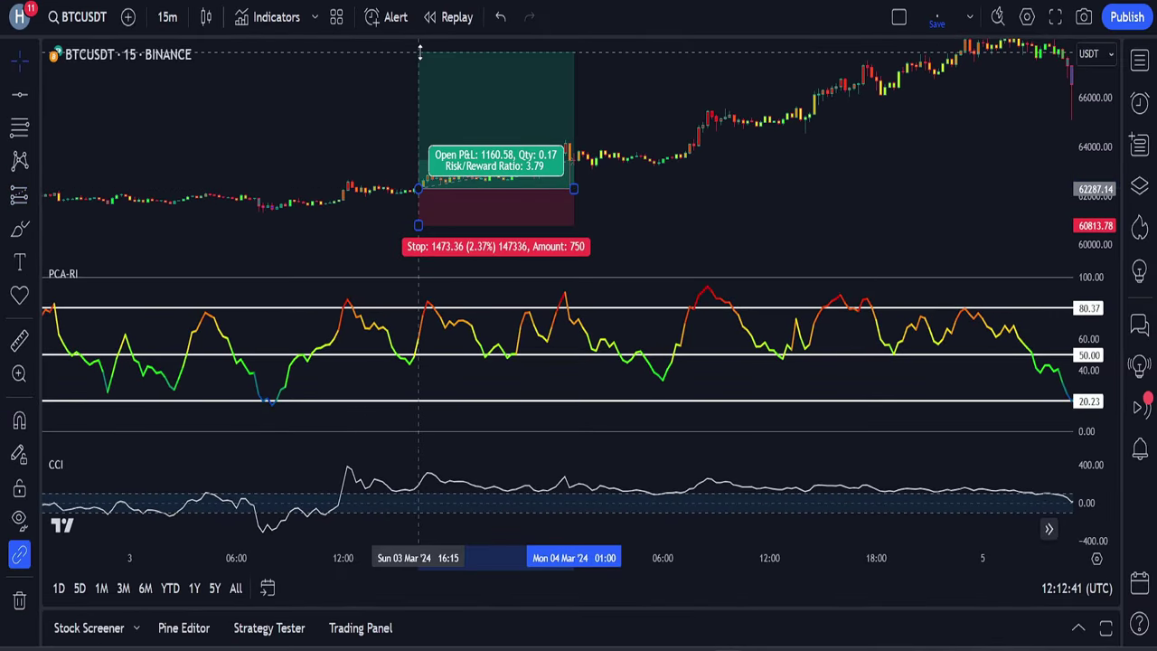
drag(573, 177, 961, 189)
Step: Extend the long position to the 5 March price peak, with its target at about 69,000
drag(1040, 186, 839, 363)
scroll(803, 185, down, 3)
click(659, 230)
click(845, 225)
drag(893, 157, 879, 134)
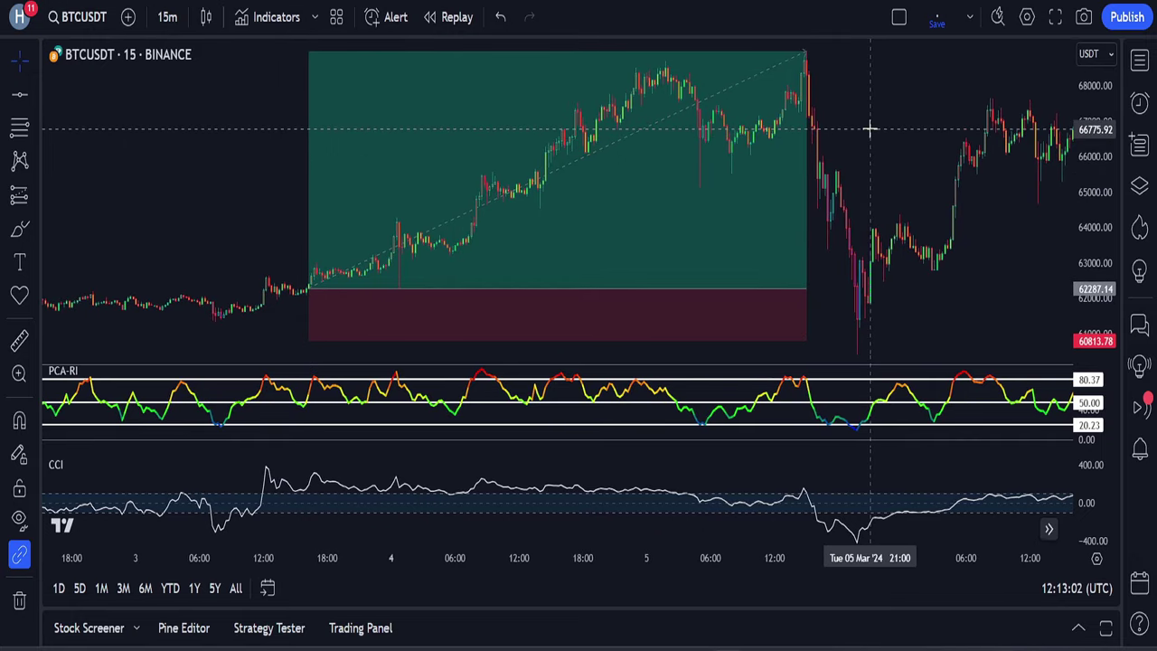
Step: Examine the PCA-RI and CCI curves around the long position's end on 5 March, resizing their panes for a closer view
drag(878, 128, 511, 199)
scroll(511, 198, up, 3)
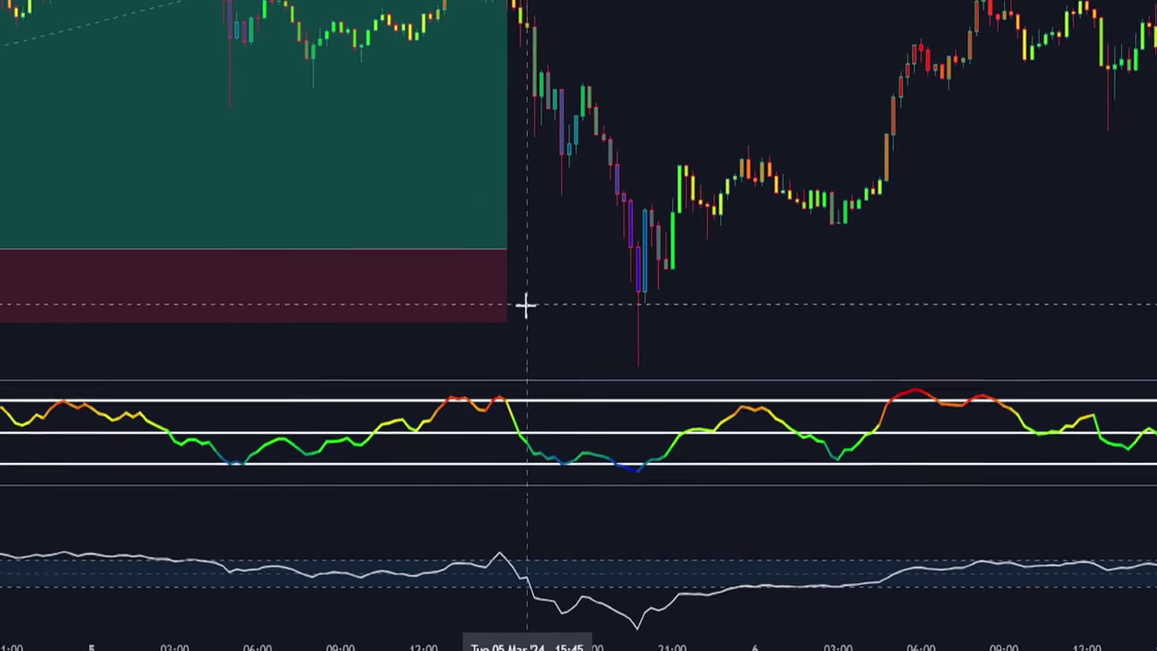
click(522, 451)
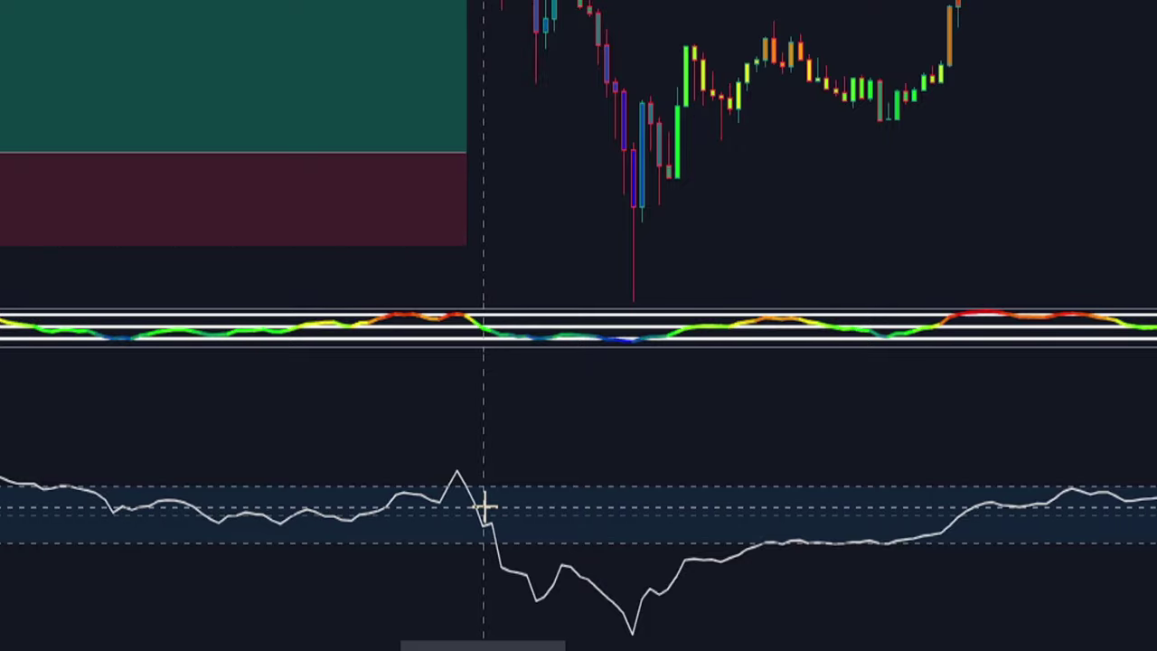
drag(496, 349, 476, 524)
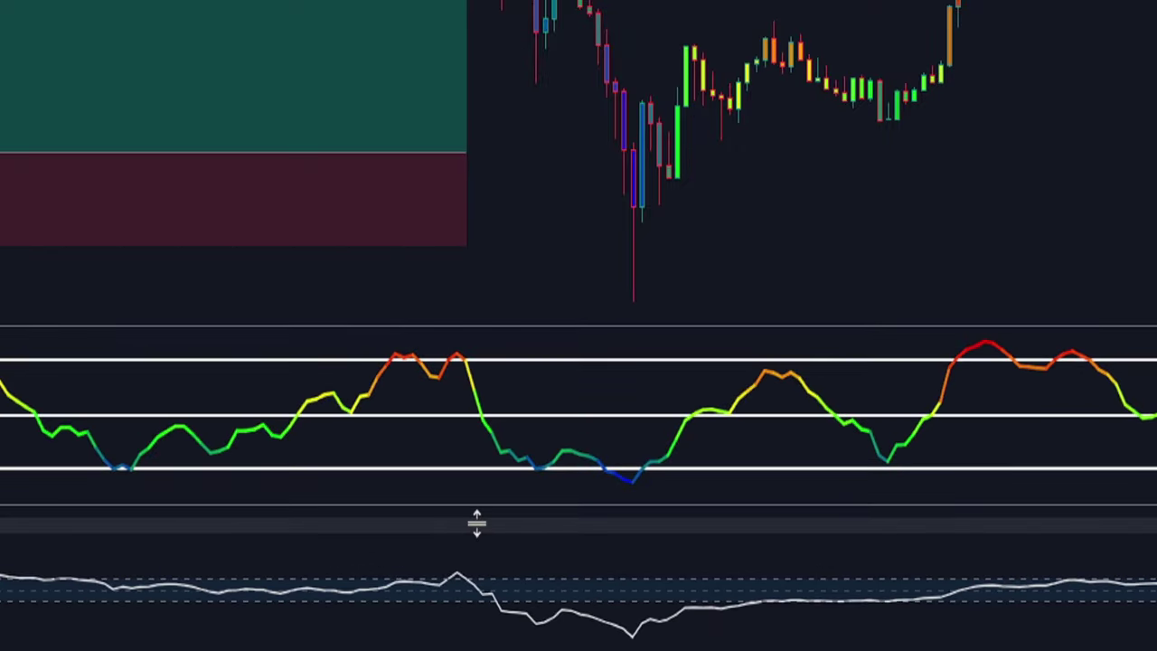
drag(504, 312, 504, 398)
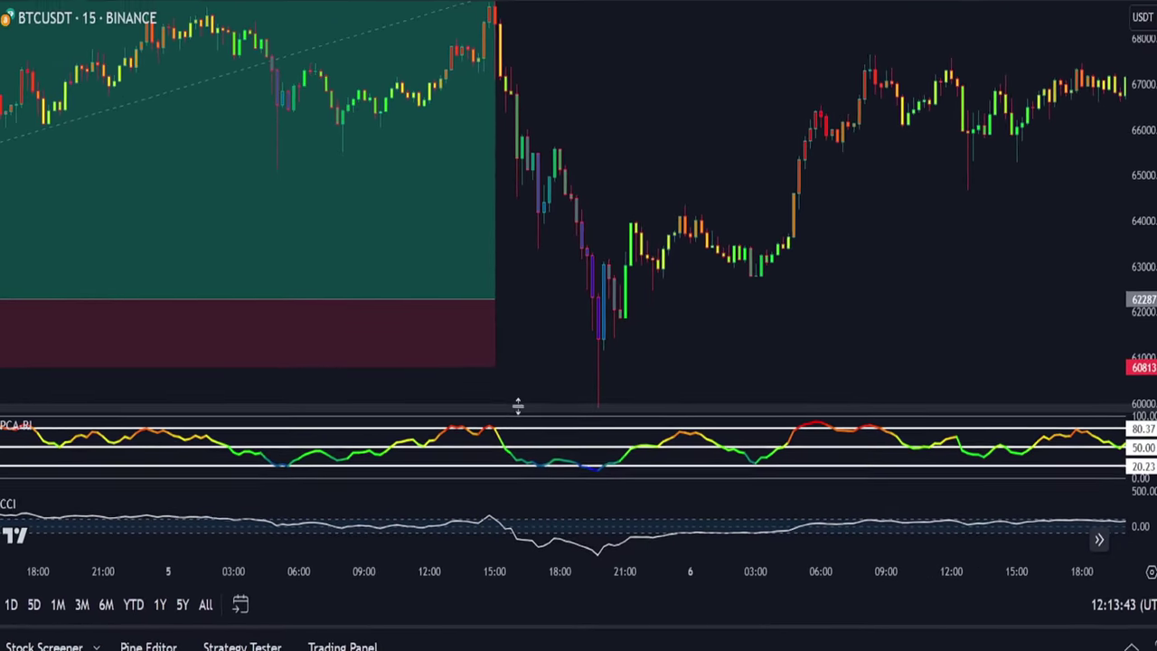